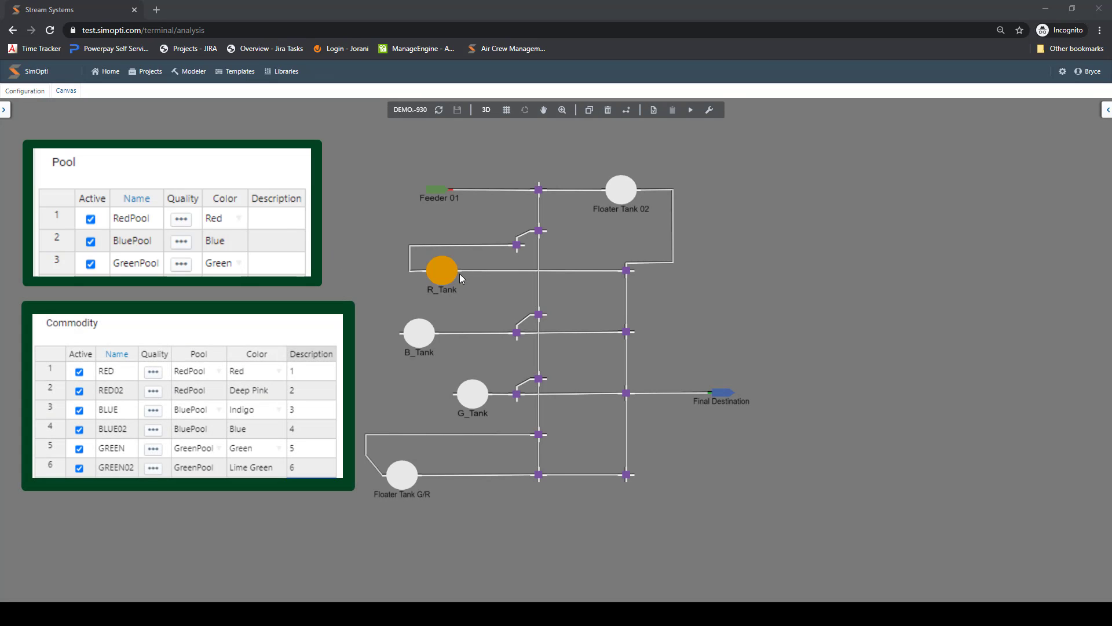
# Step: Go through B_Tank, G_Tank and R_Tank on the terminal canvas to identify the tank dedicated to each pool
pyautogui.click(412, 342)
pyautogui.click(467, 395)
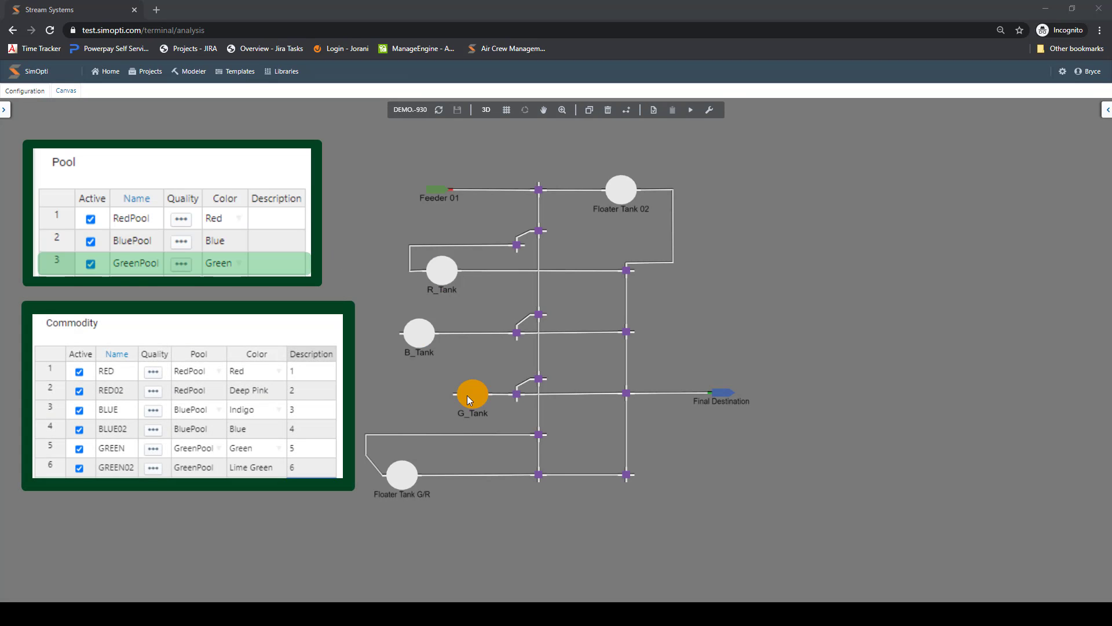
pyautogui.click(373, 287)
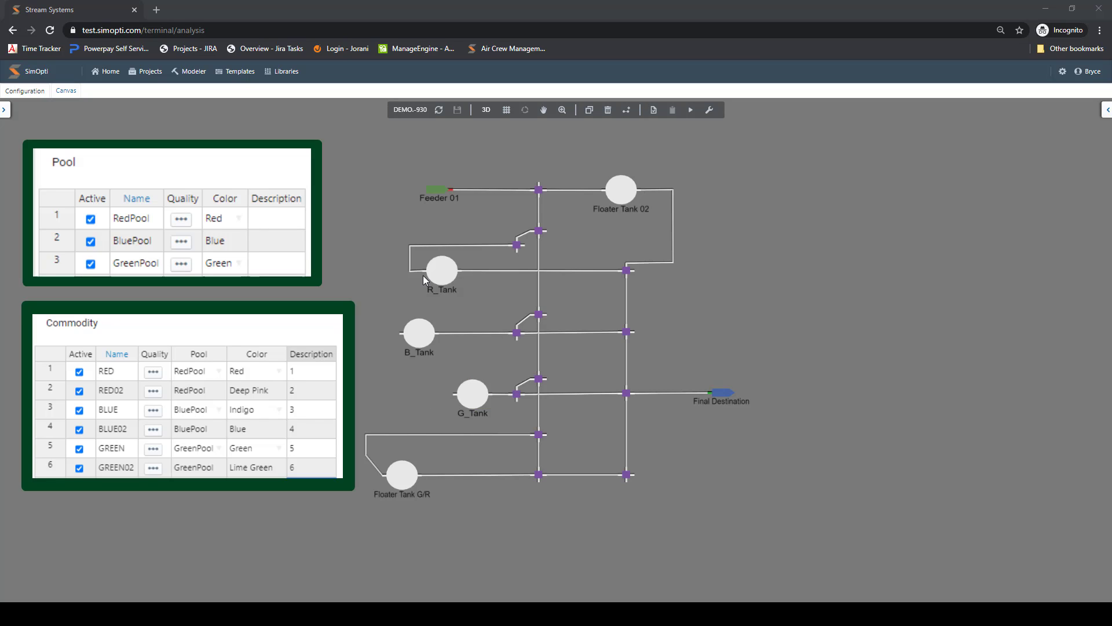
pyautogui.click(447, 270)
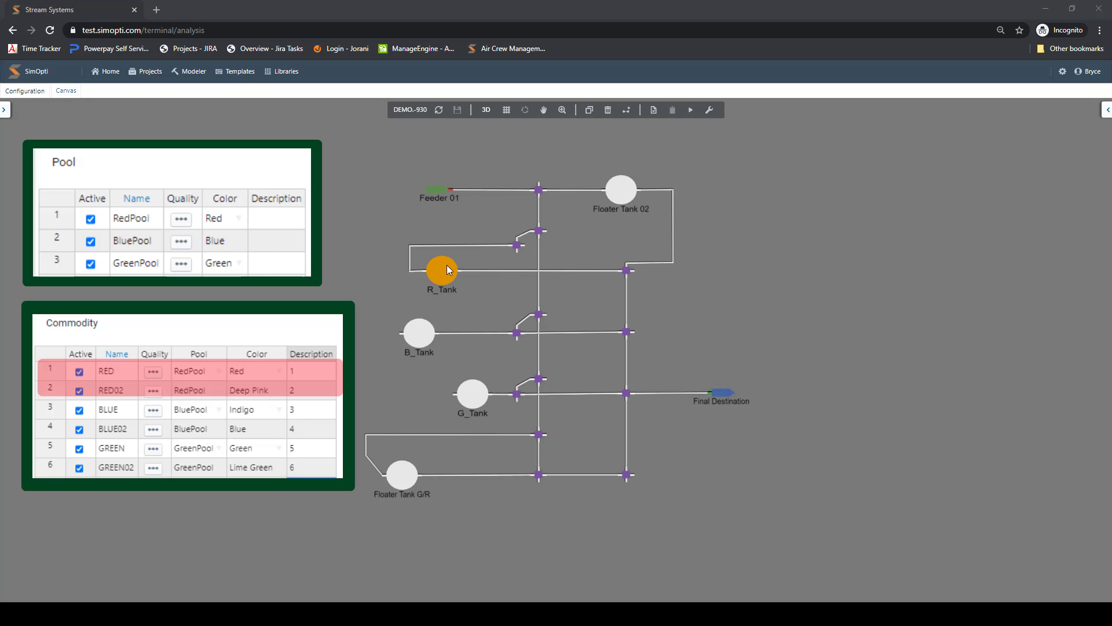
pyautogui.click(414, 348)
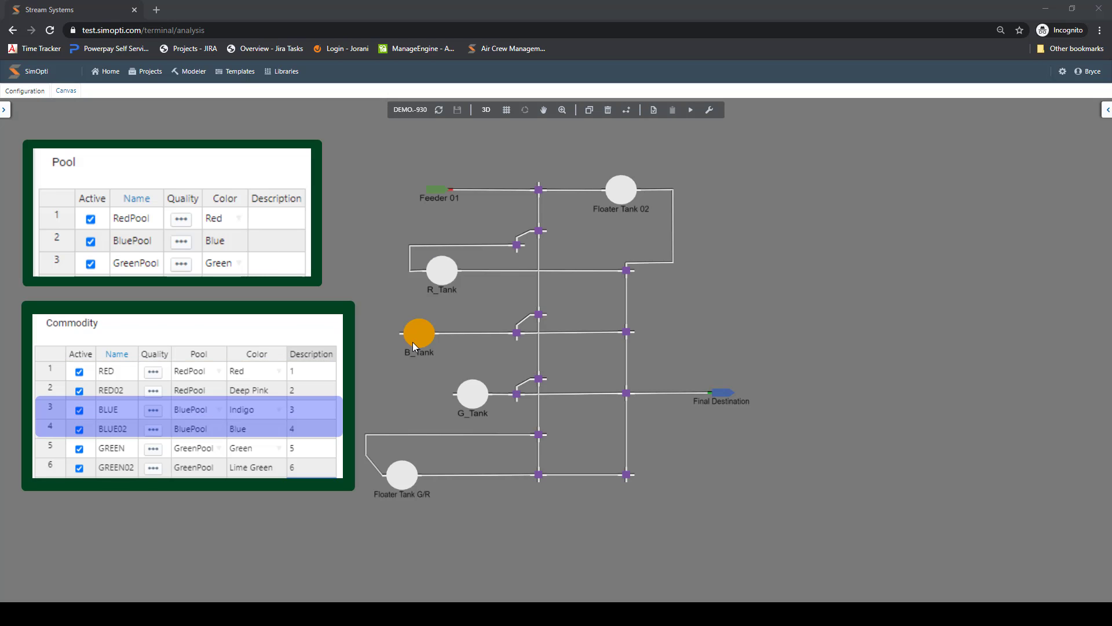
pyautogui.click(466, 393)
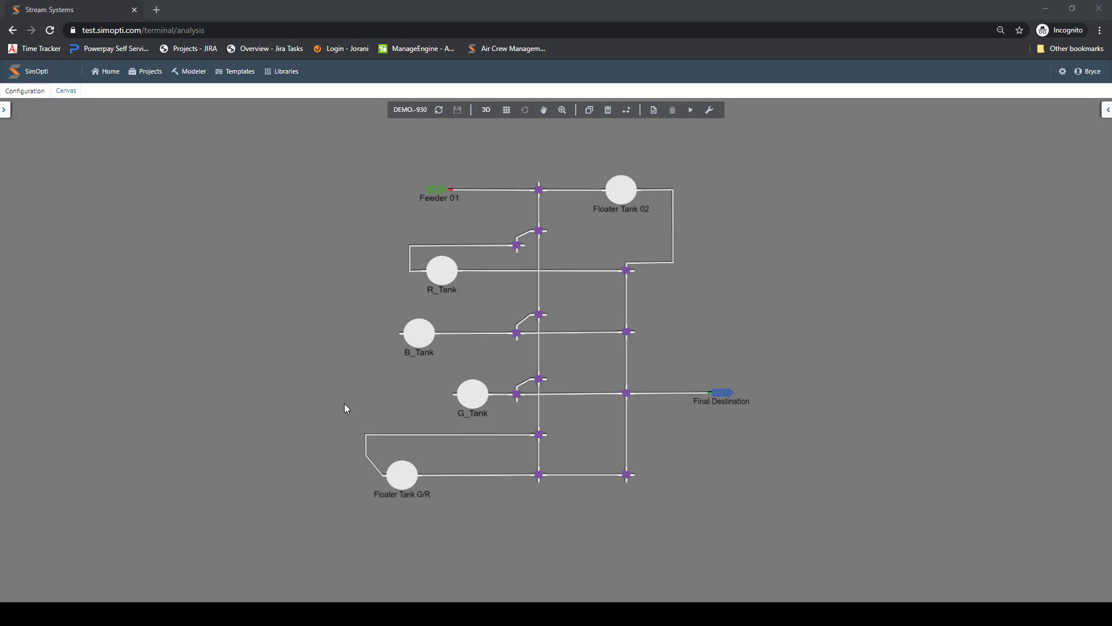
# Step: Review the configuration and initial volumes in G_Tank's properties, and close the properties
pyautogui.click(478, 394)
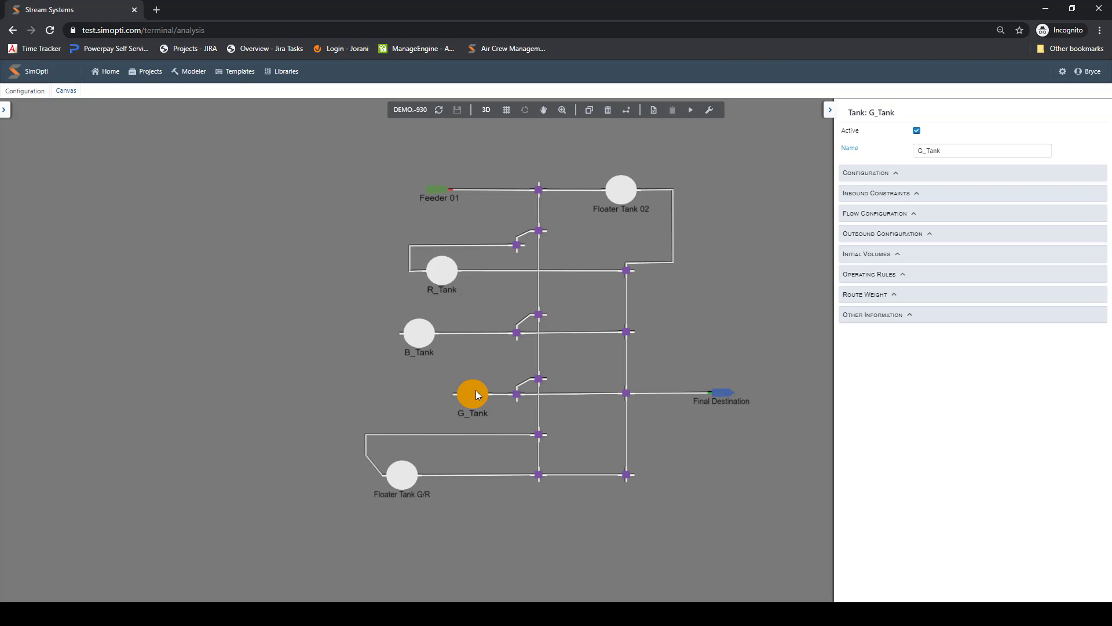
pyautogui.click(896, 174)
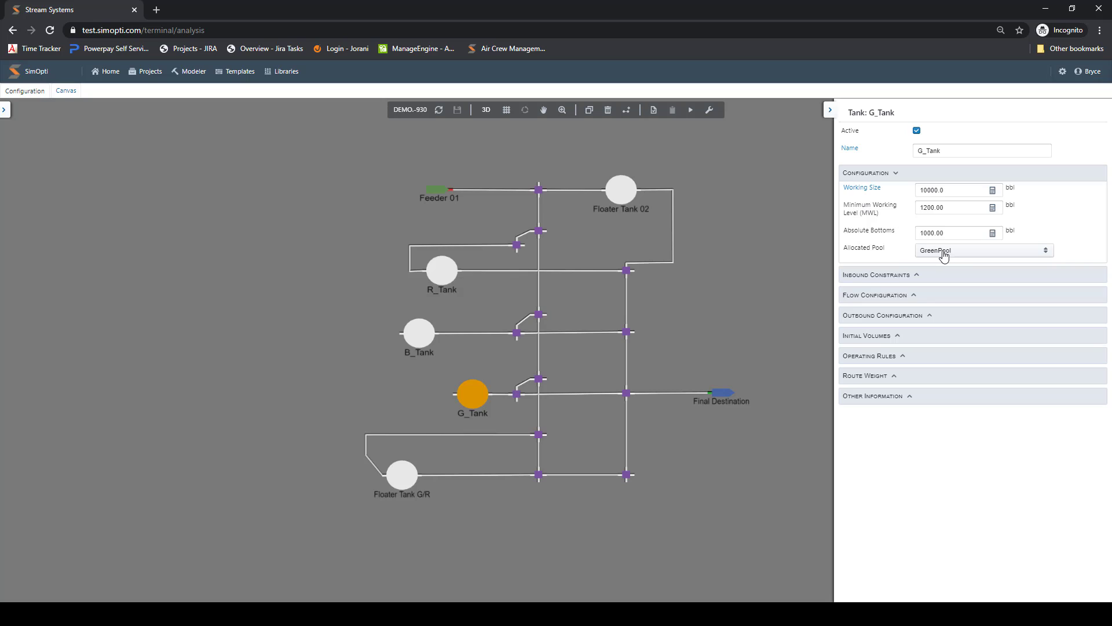
pyautogui.click(898, 336)
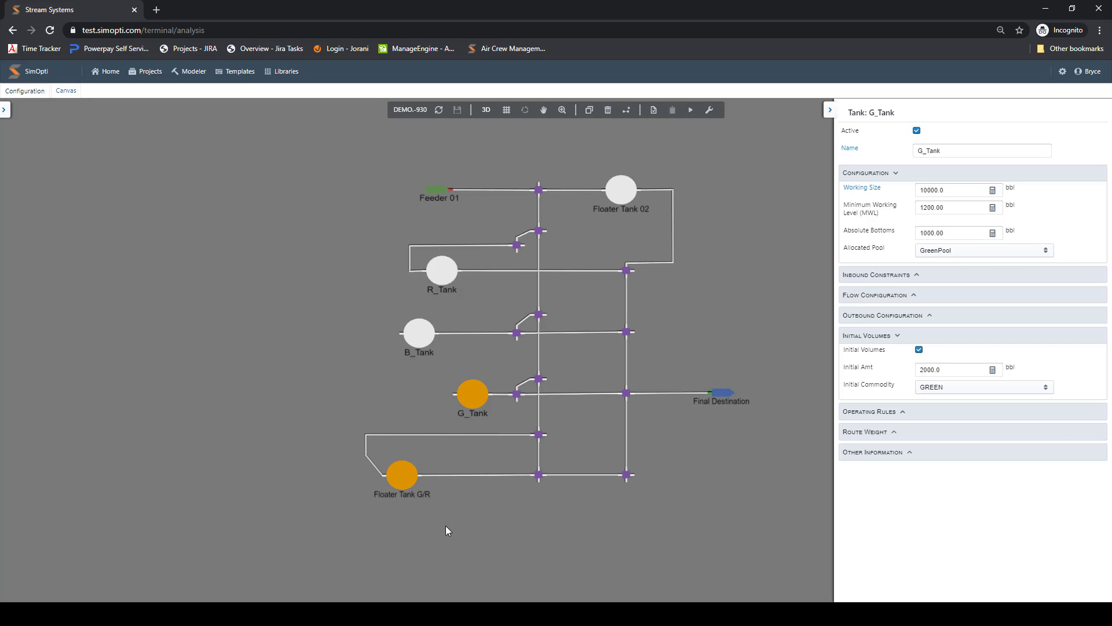
pyautogui.click(831, 112)
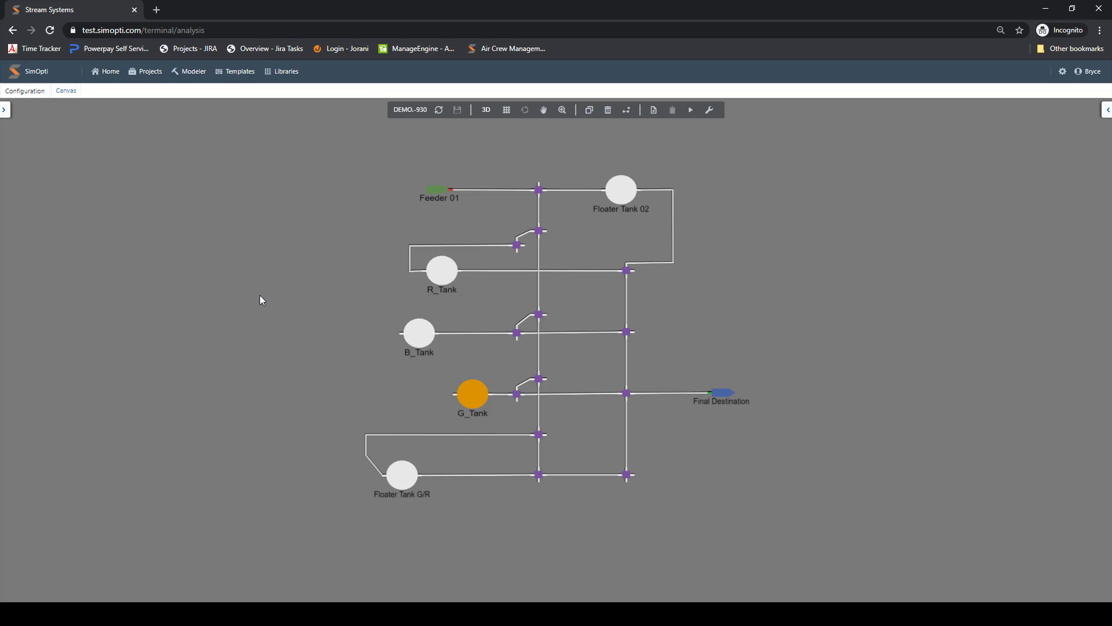
# Step: Review which tanks belong to the Tank Group object group in the configuration
pyautogui.click(9, 93)
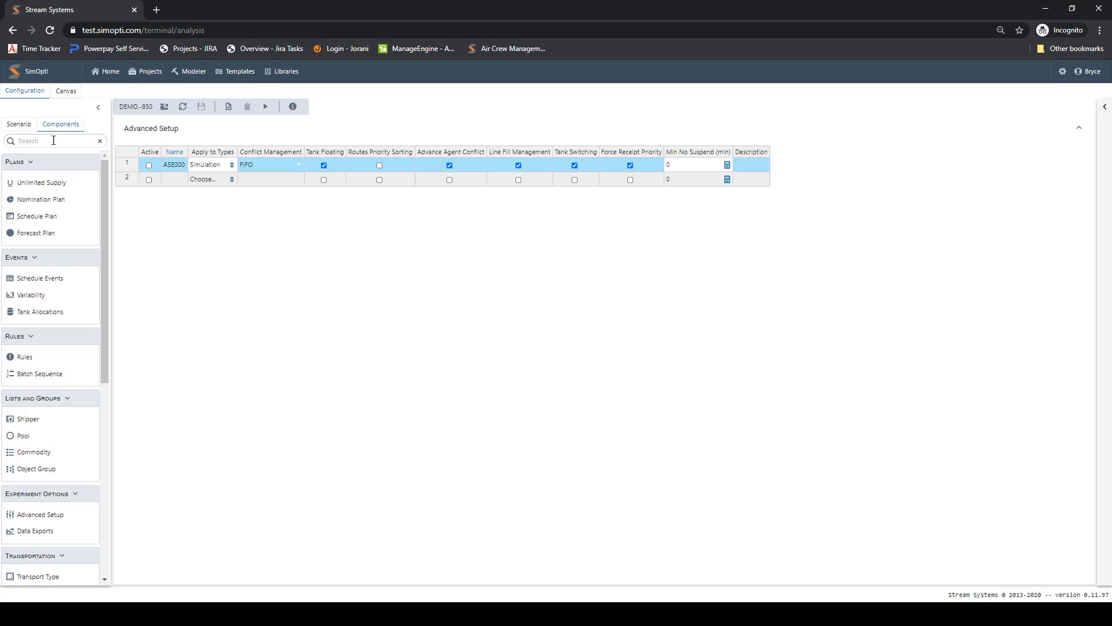
pyautogui.click(38, 473)
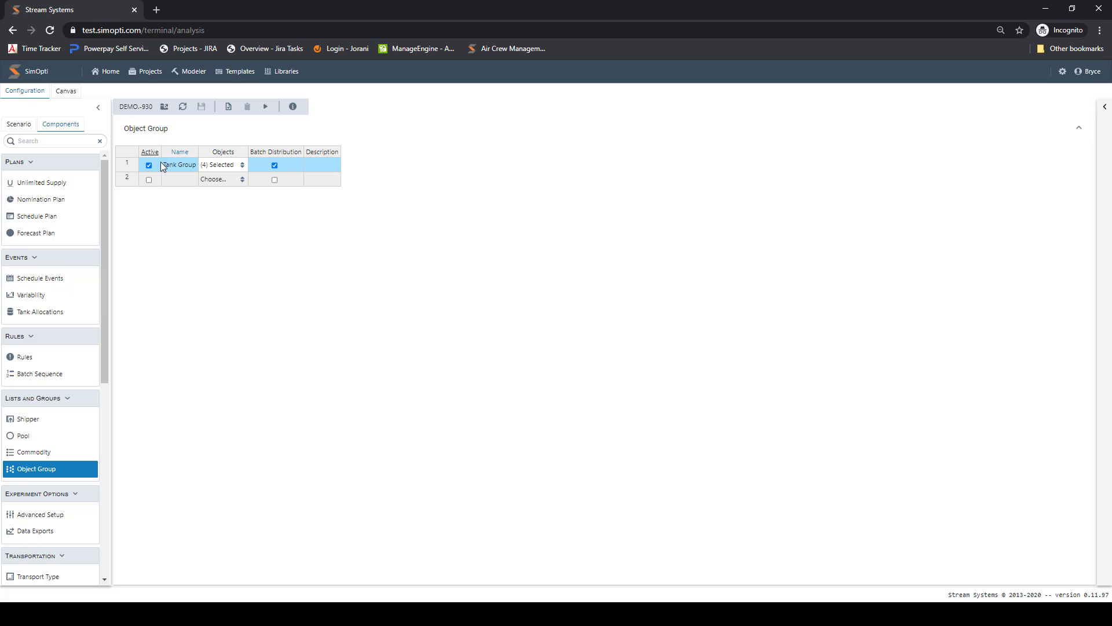
pyautogui.click(242, 165)
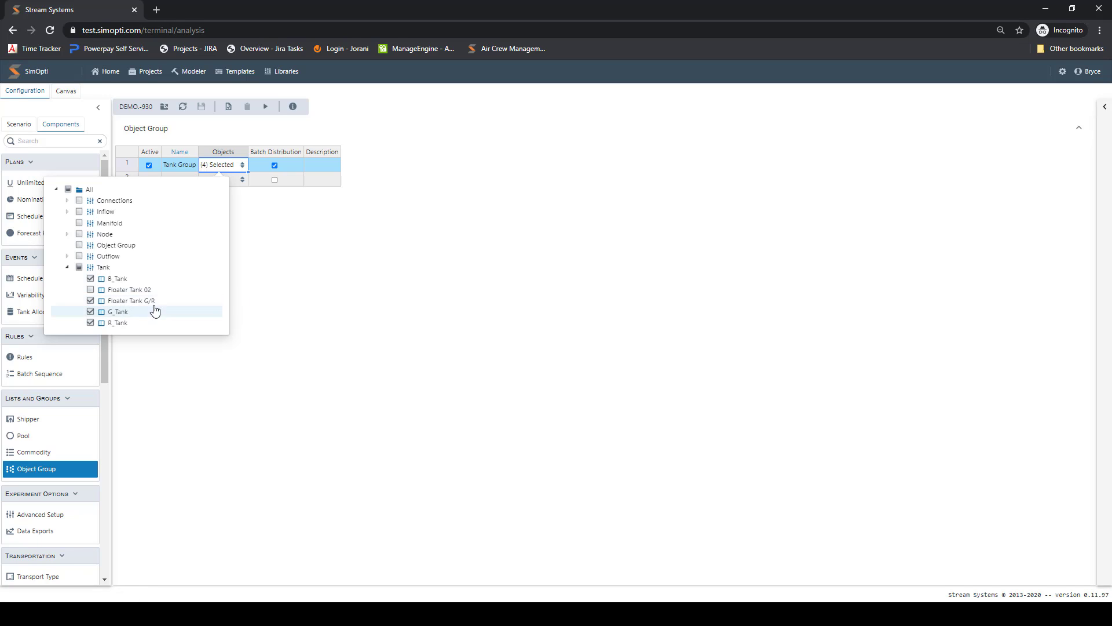
pyautogui.click(293, 278)
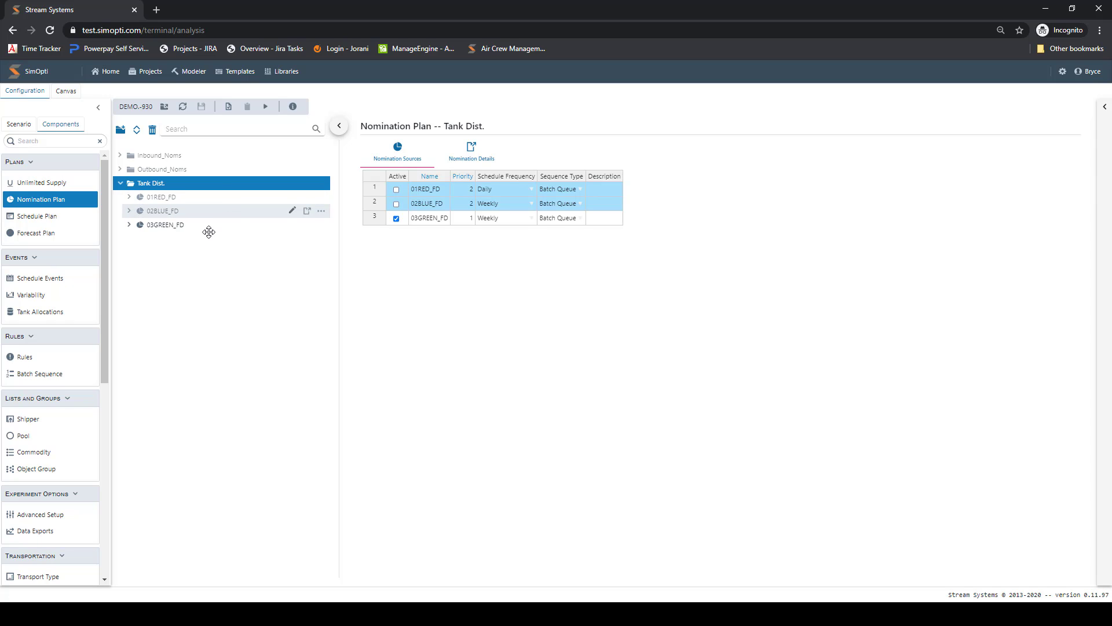
# Step: Review the 03GREEN_FD nominations, checking GREEN_01's intermediate and destination selections and opening GREEN_02's details
pyautogui.click(129, 225)
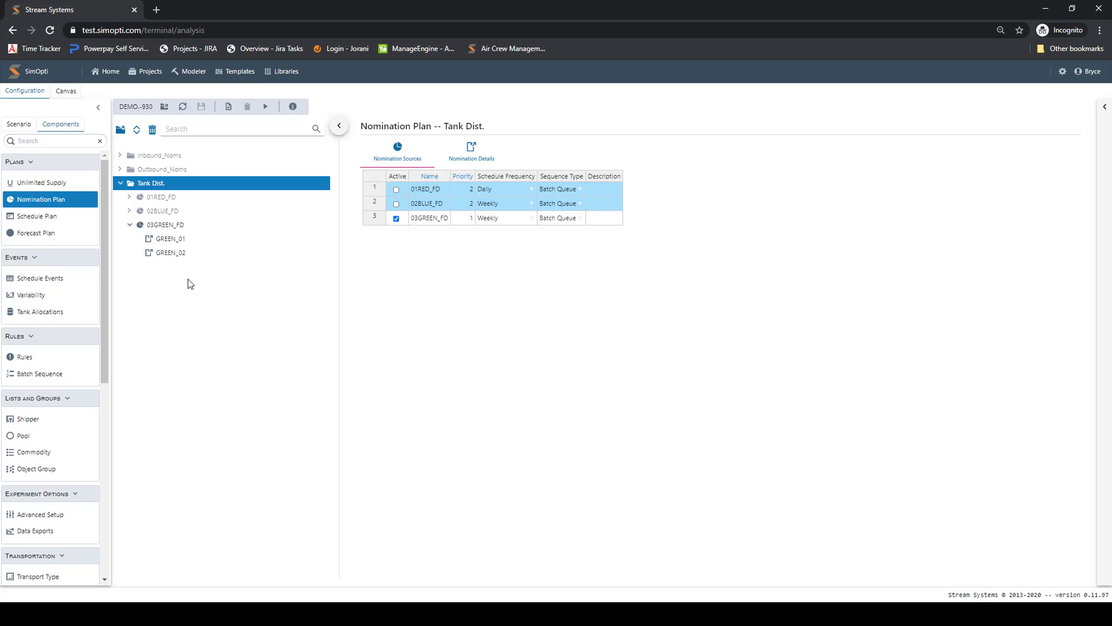
pyautogui.click(171, 239)
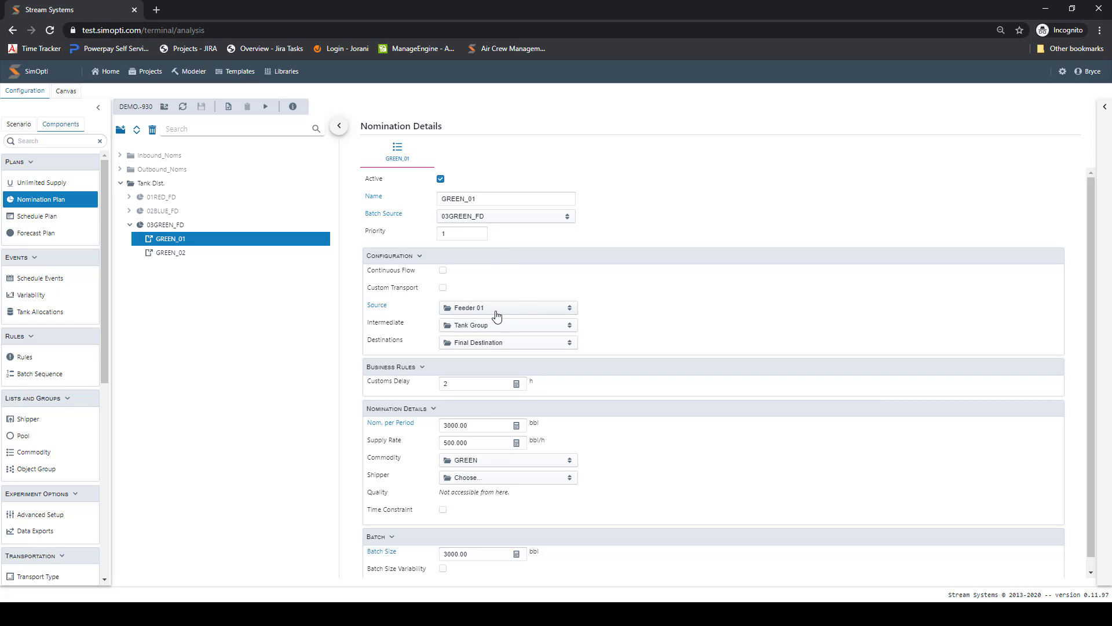
pyautogui.click(502, 331)
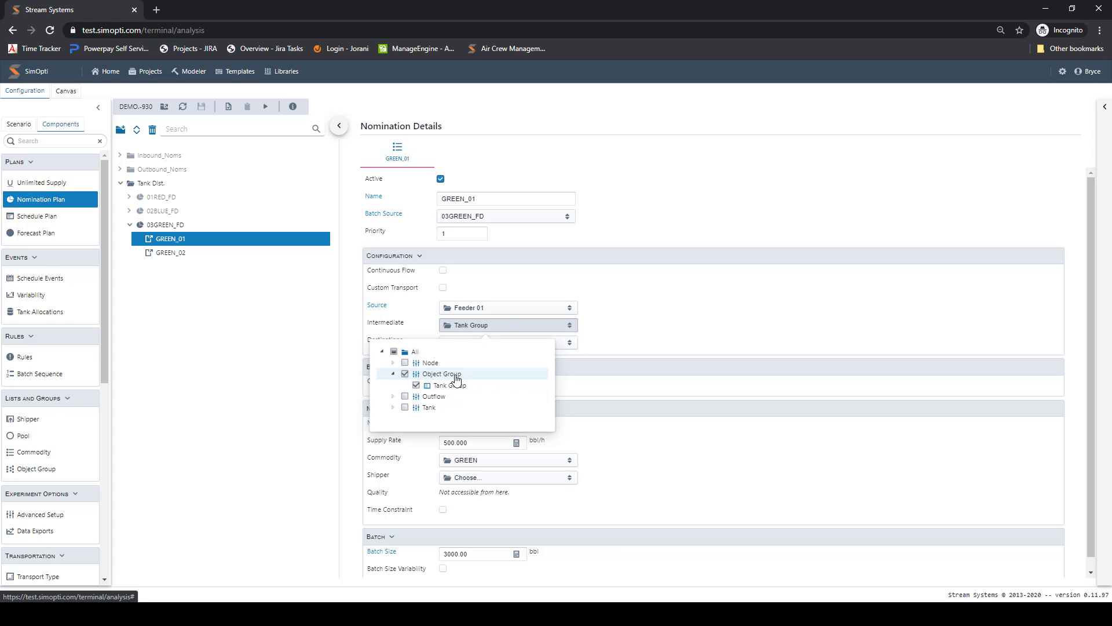
pyautogui.click(652, 326)
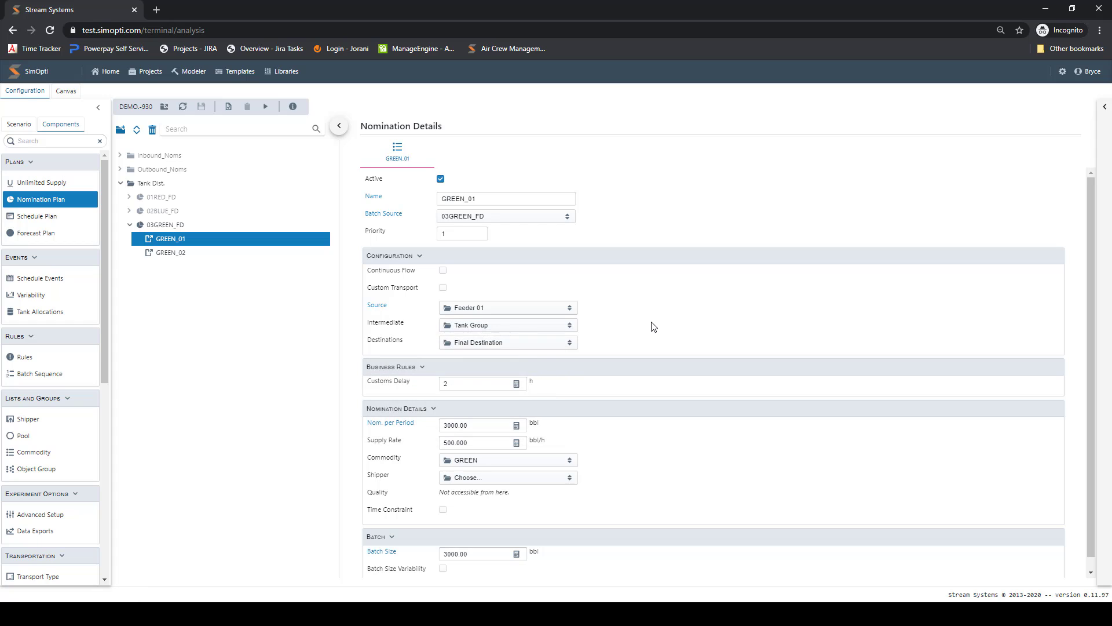
pyautogui.click(520, 344)
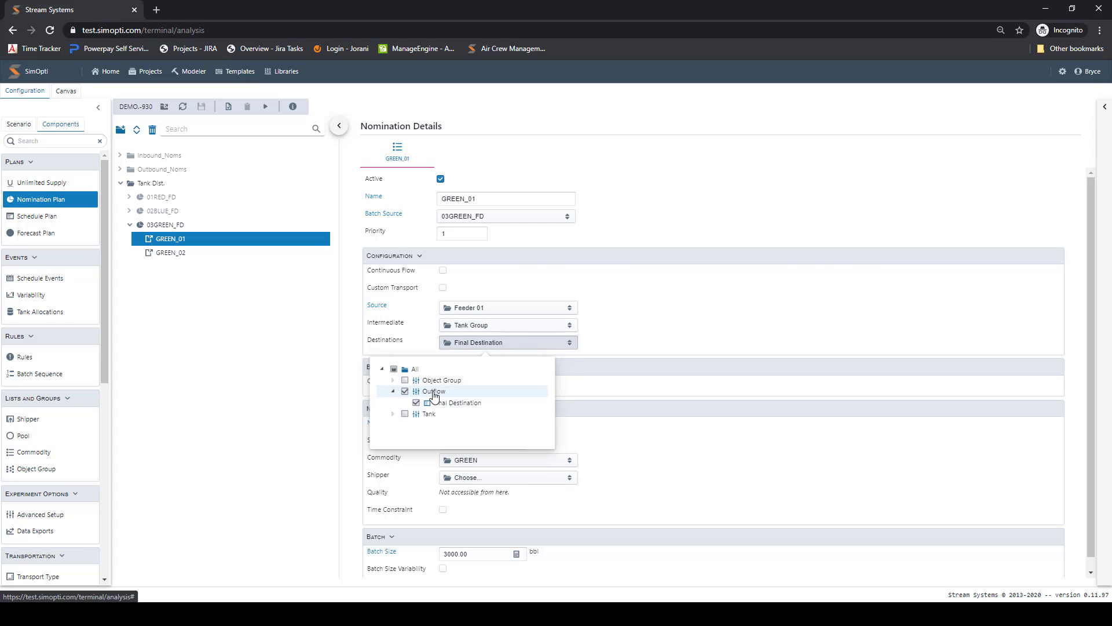
pyautogui.click(698, 305)
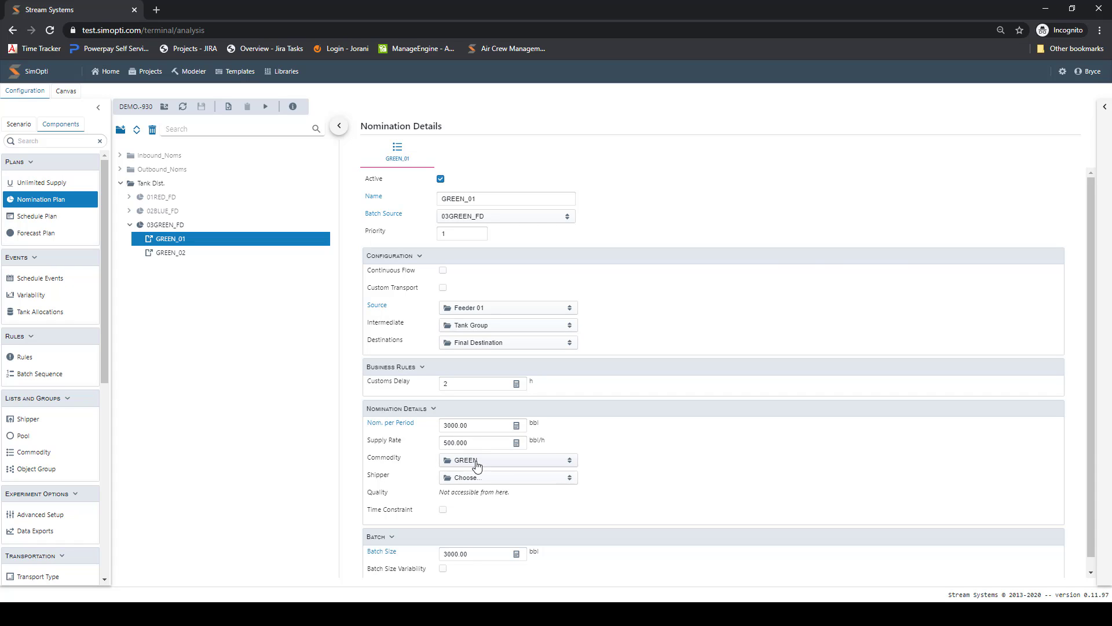
pyautogui.click(171, 252)
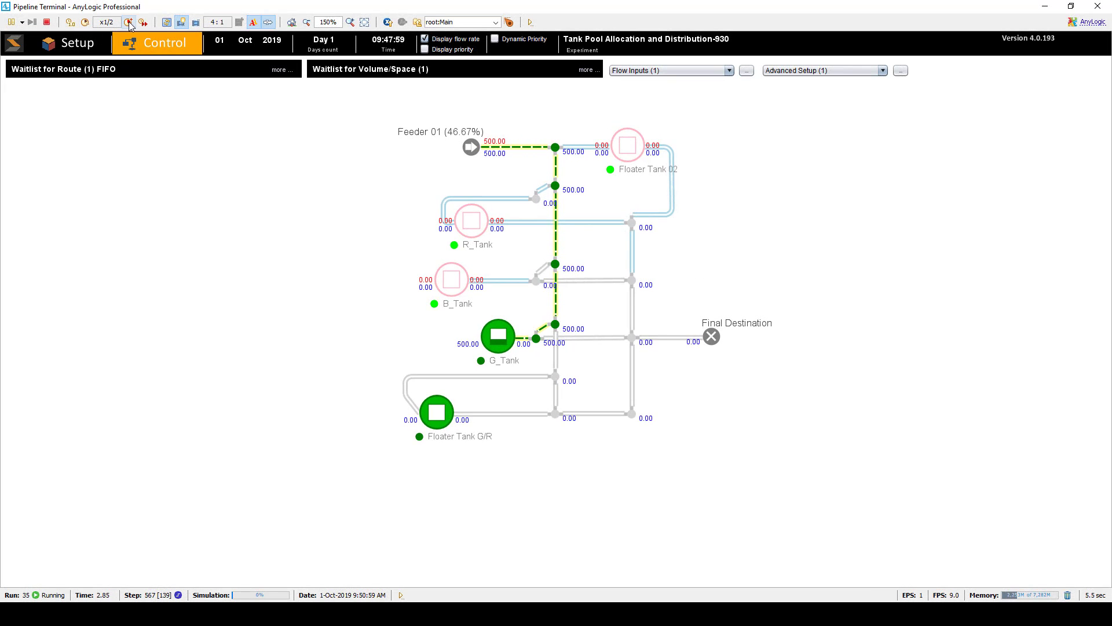
# Step: Set the running AnyLogic pipeline simulation to x1 speed and pause it on day 2
pyautogui.click(128, 23)
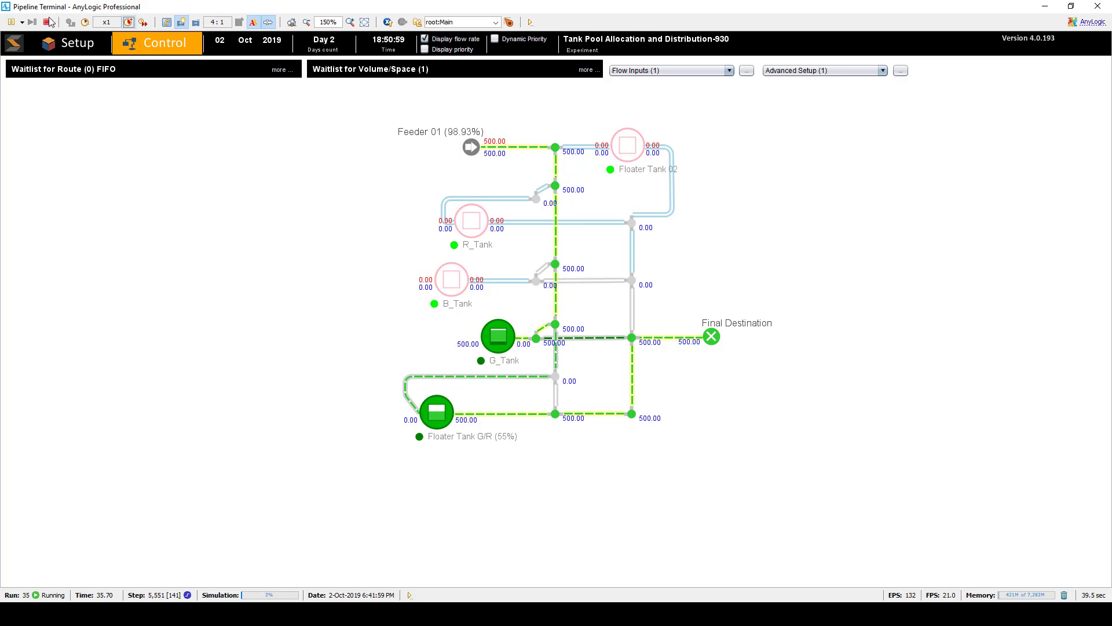
pyautogui.click(11, 23)
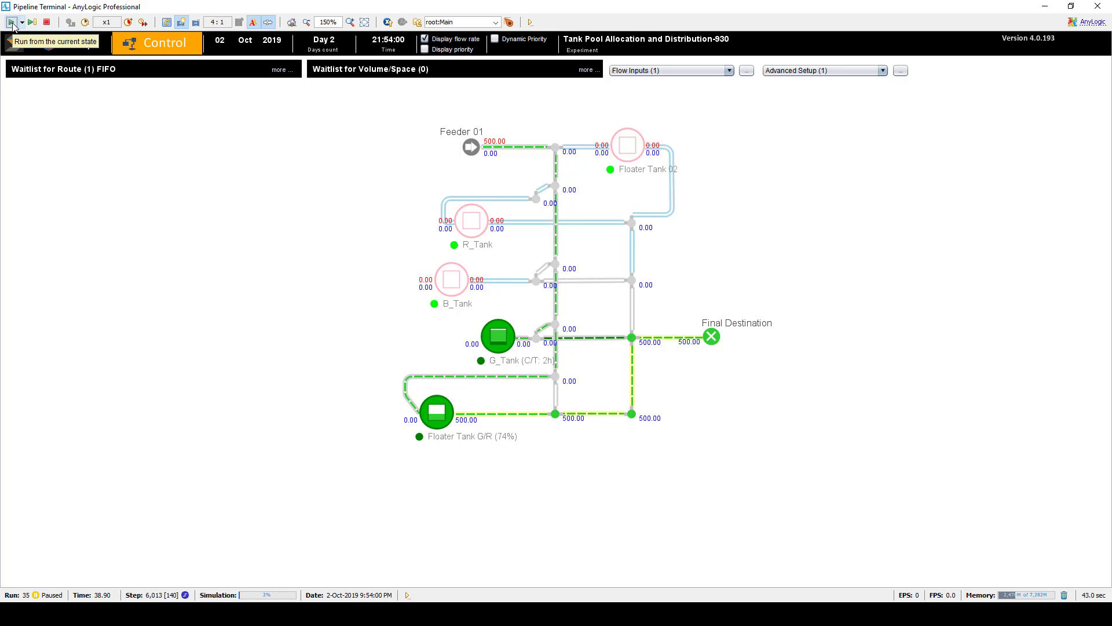
# Step: Inspect the batches in Floater Tank G/R and G_Tank, return to the main network view and resume the simulation
pyautogui.click(469, 442)
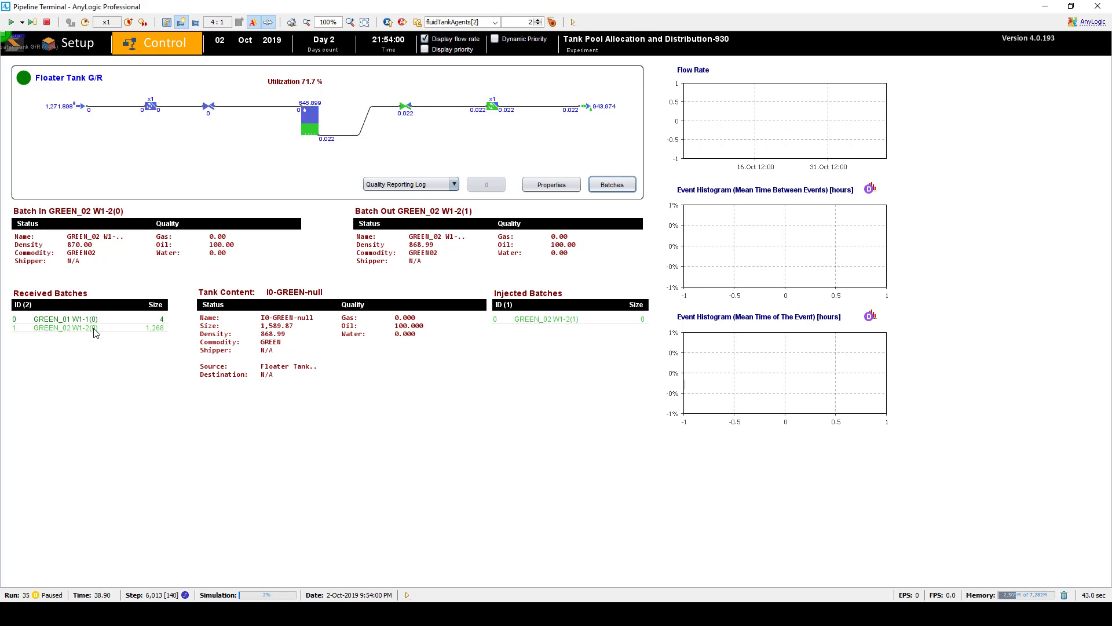
pyautogui.click(401, 25)
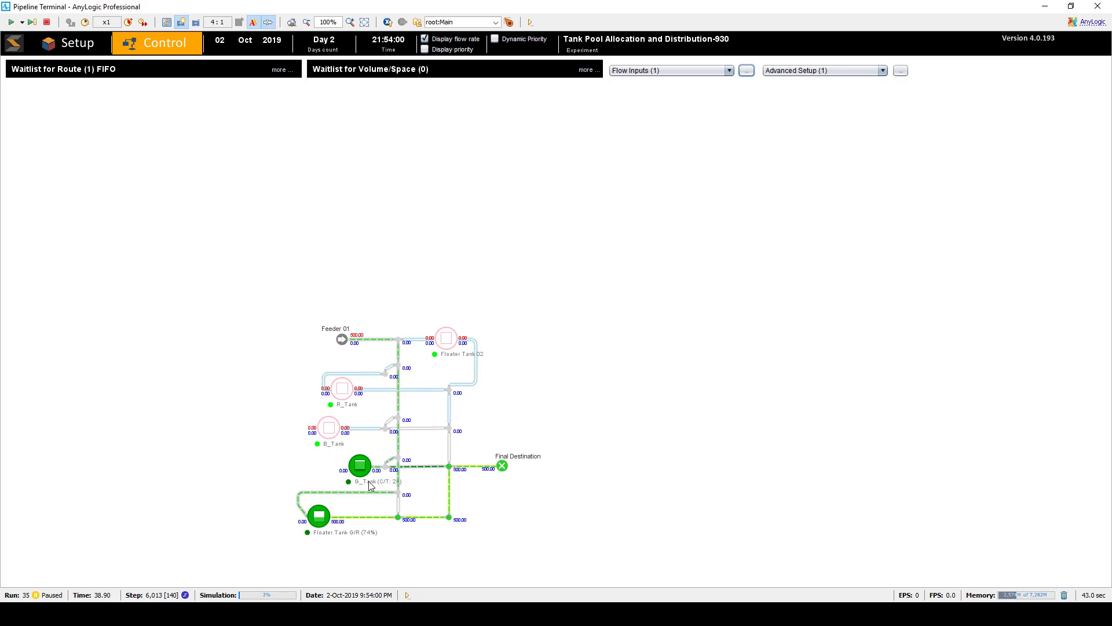
pyautogui.click(370, 483)
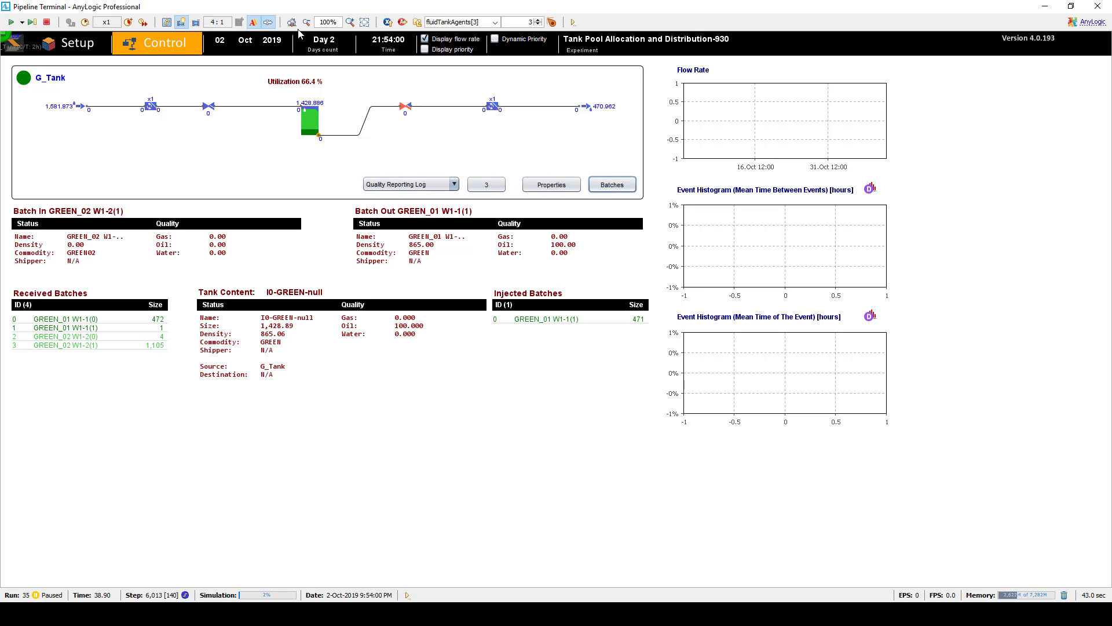
pyautogui.click(402, 22)
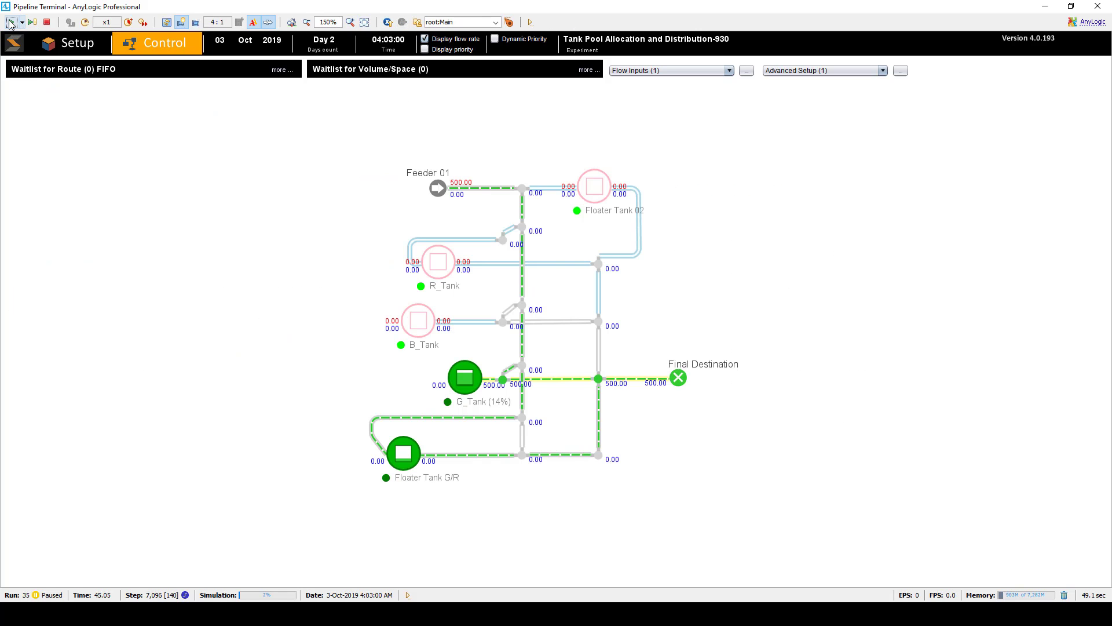
pyautogui.click(11, 22)
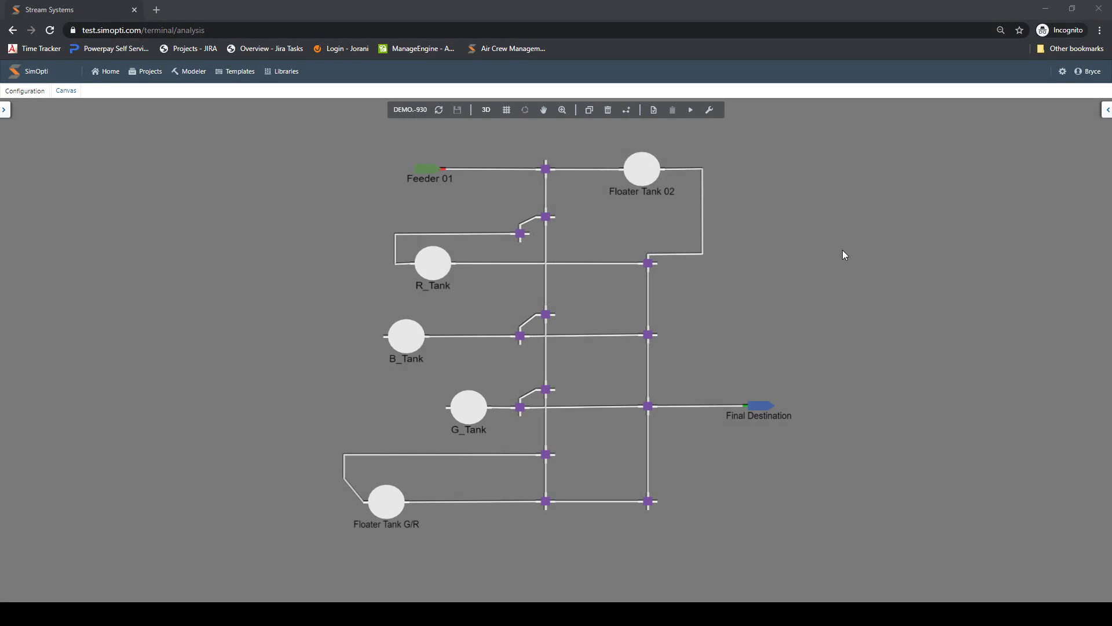
pyautogui.click(465, 408)
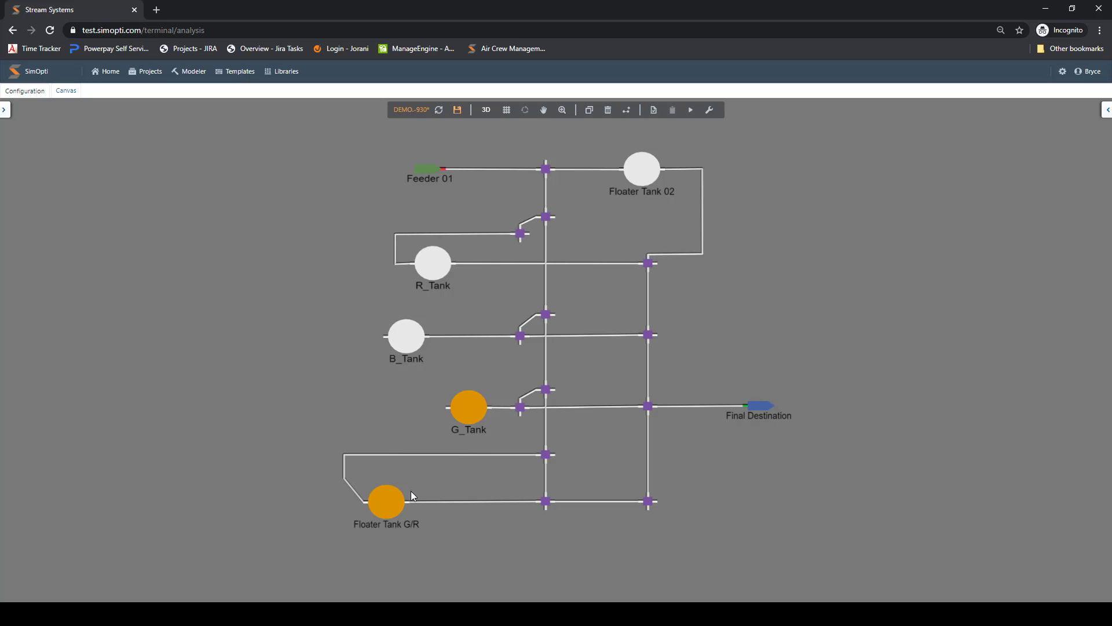
pyautogui.click(439, 264)
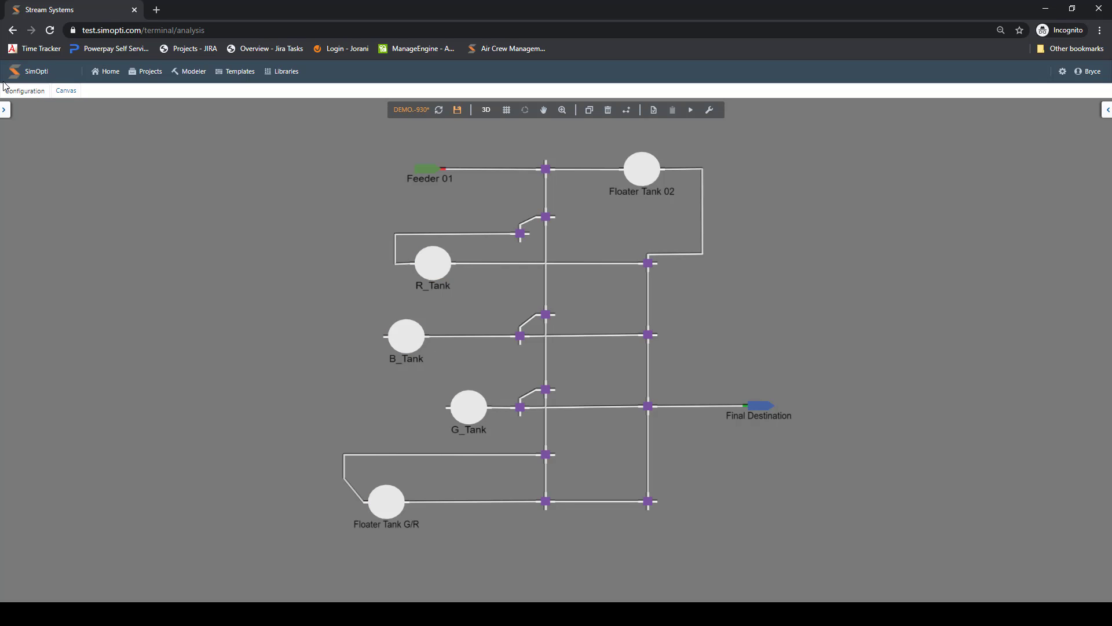
# Step: Activate R_Tank in the tank configuration table of the SimOpti scenario
pyautogui.click(23, 91)
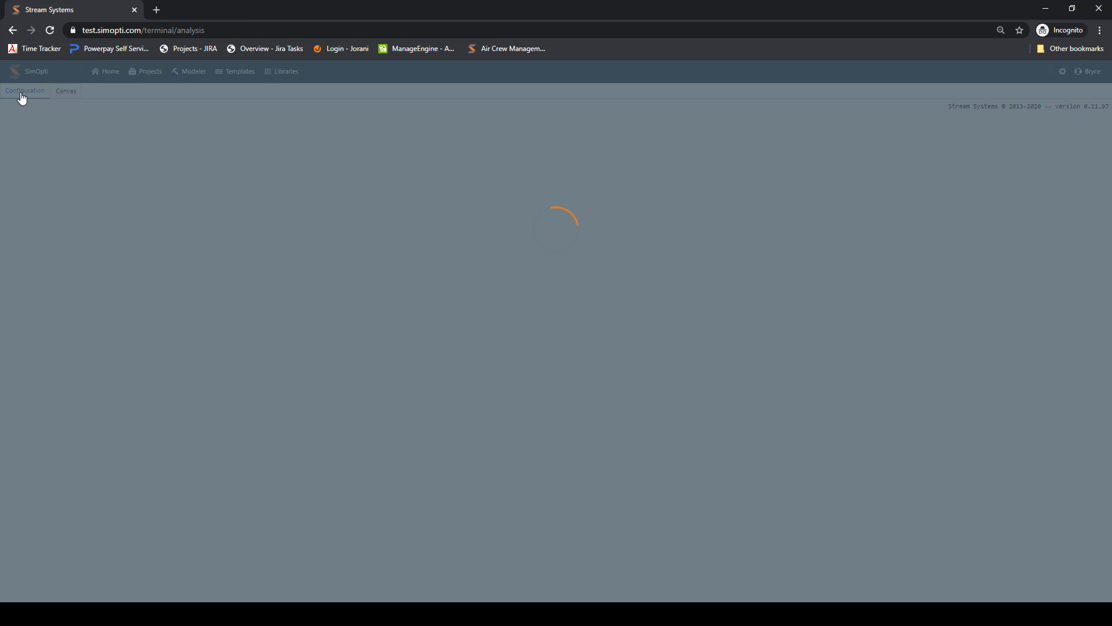
pyautogui.scroll(-6, 56, 243)
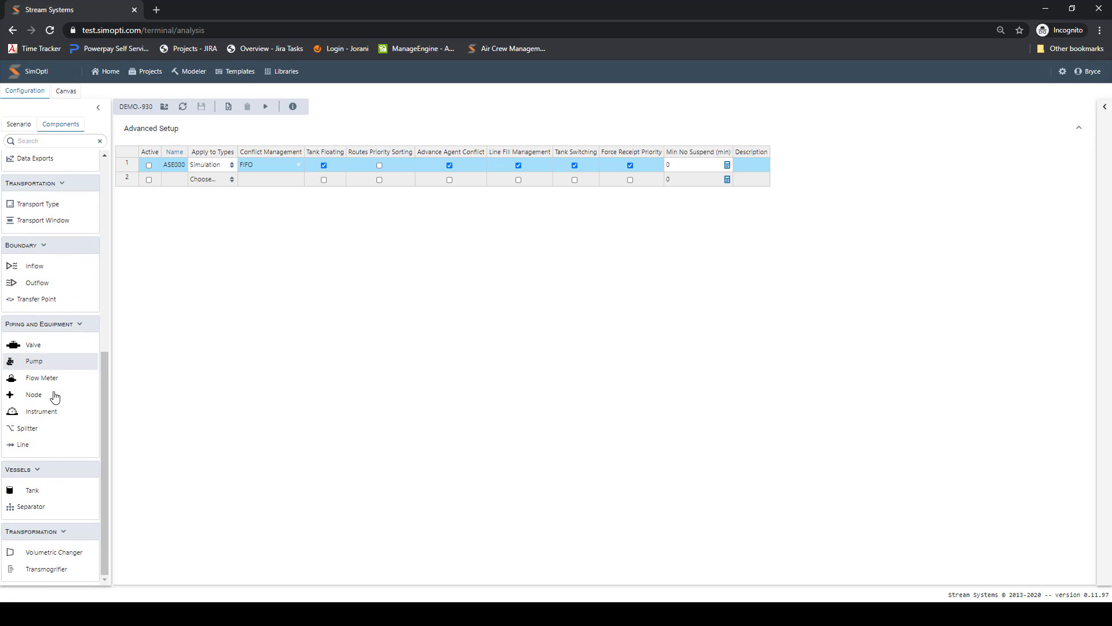
pyautogui.click(32, 490)
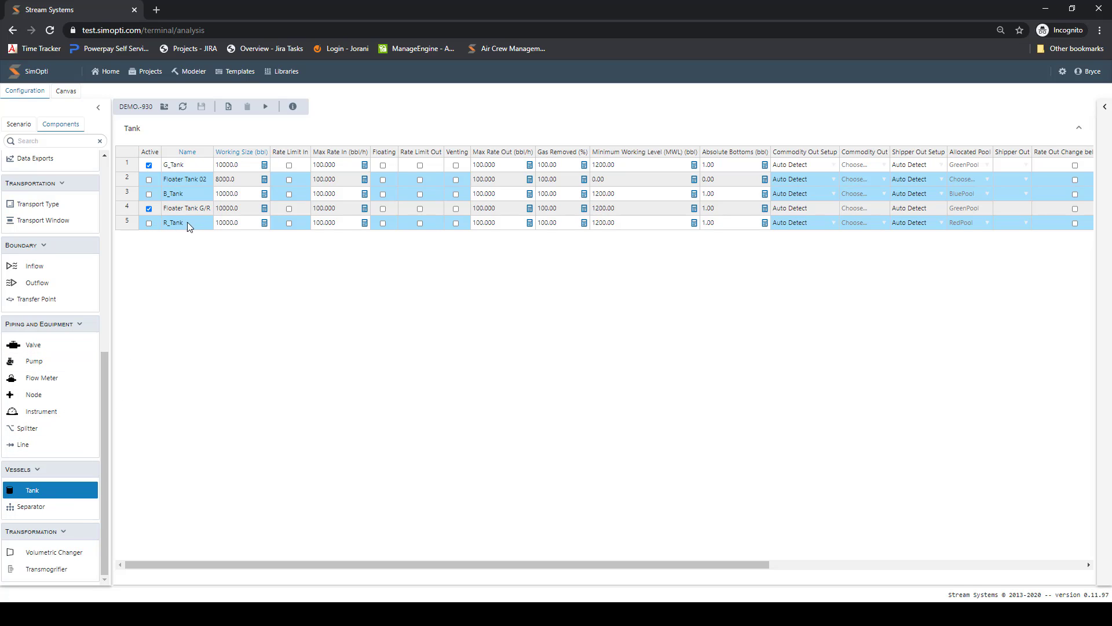
pyautogui.click(149, 224)
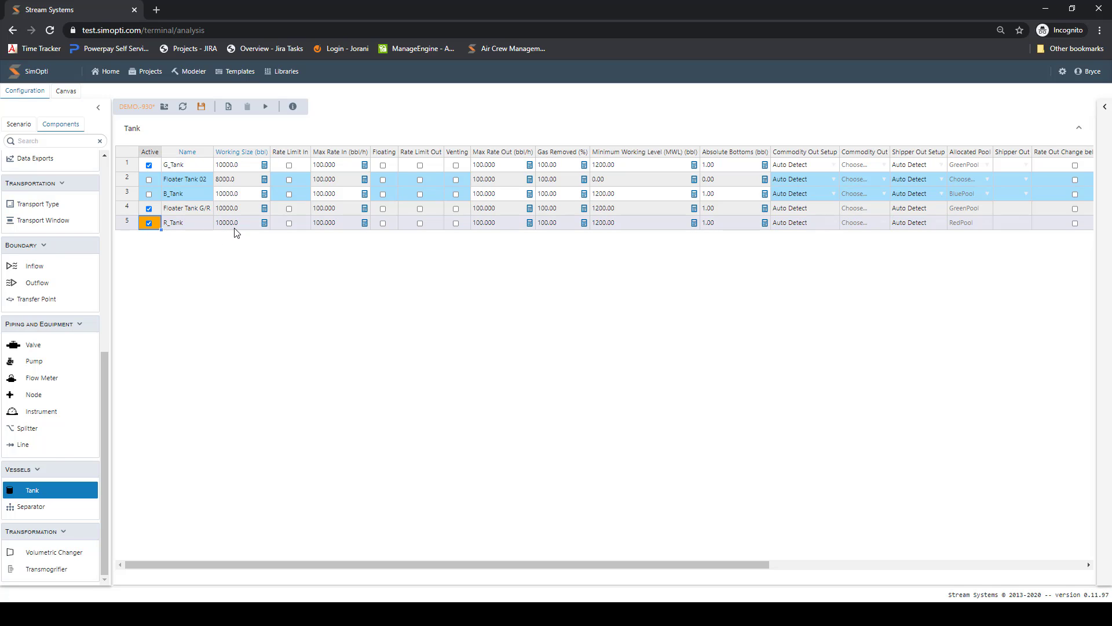
# Step: Activate the 01RED_FD nomination source in the Tank Allocation nomination plan
pyautogui.scroll(6, 52, 420)
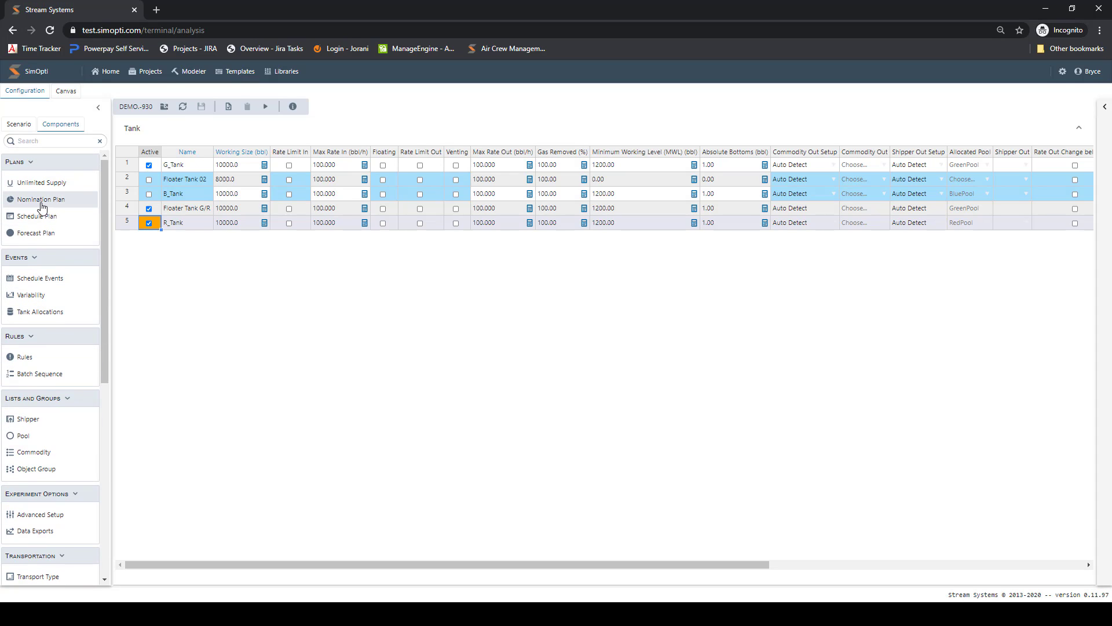
pyautogui.click(40, 200)
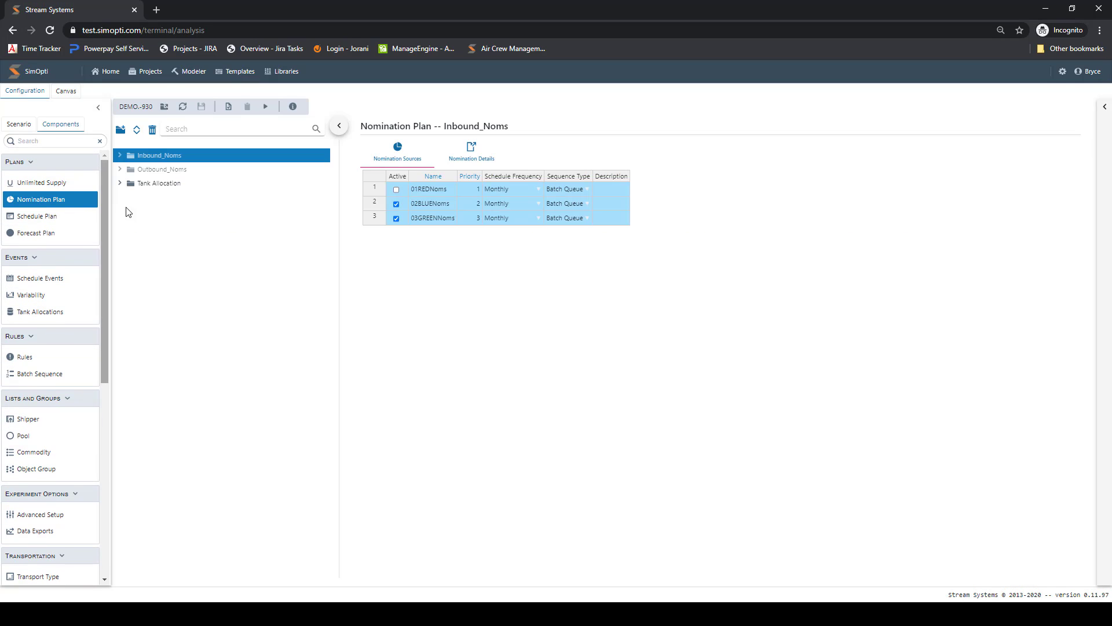
pyautogui.click(120, 184)
pyautogui.click(142, 197)
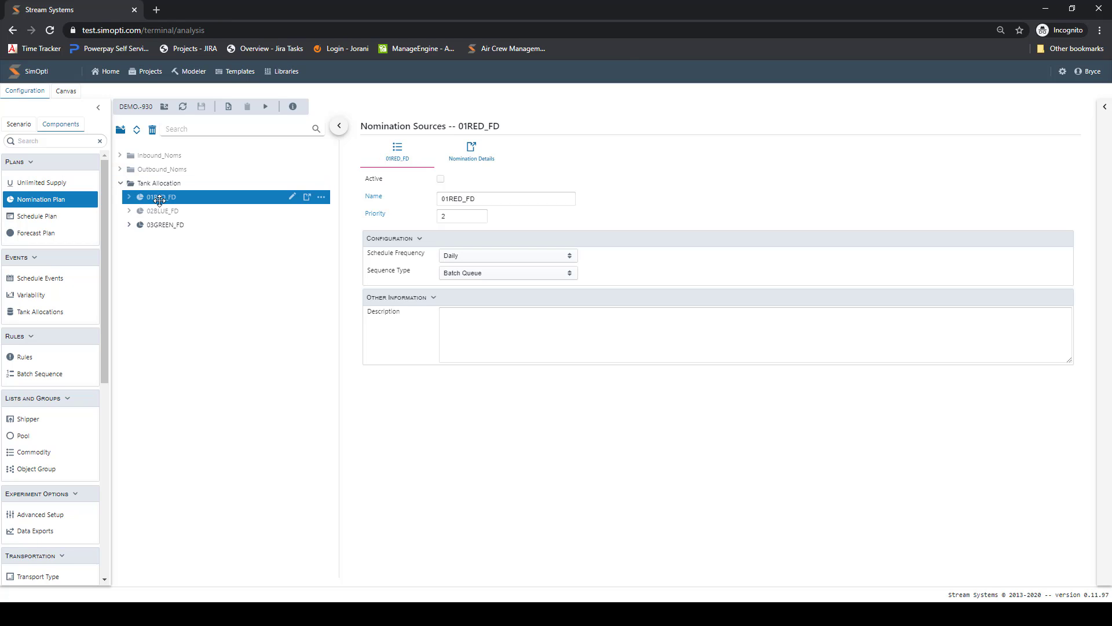
pyautogui.click(129, 197)
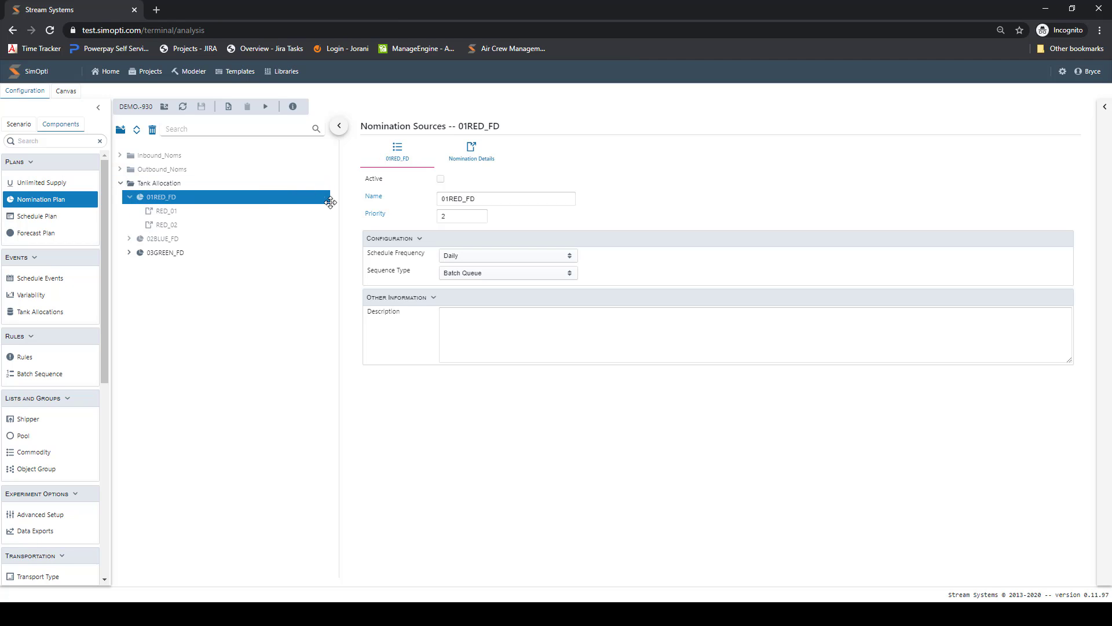
pyautogui.click(321, 197)
pyautogui.click(316, 227)
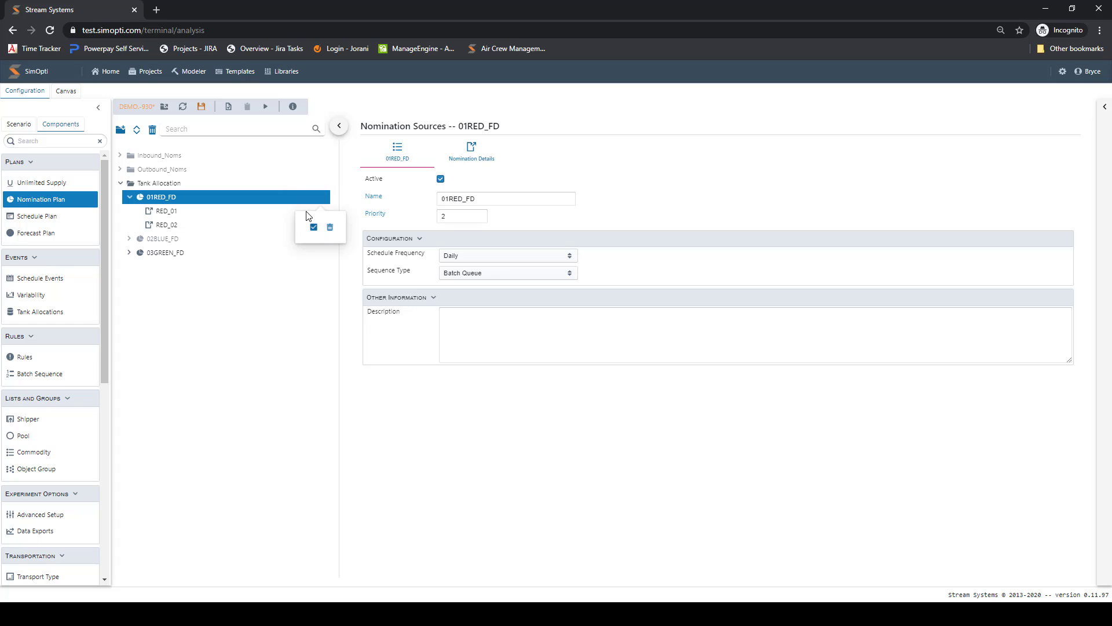
# Step: Check the nomination details of RED_01 and RED_02, and save the scenario
pyautogui.click(303, 212)
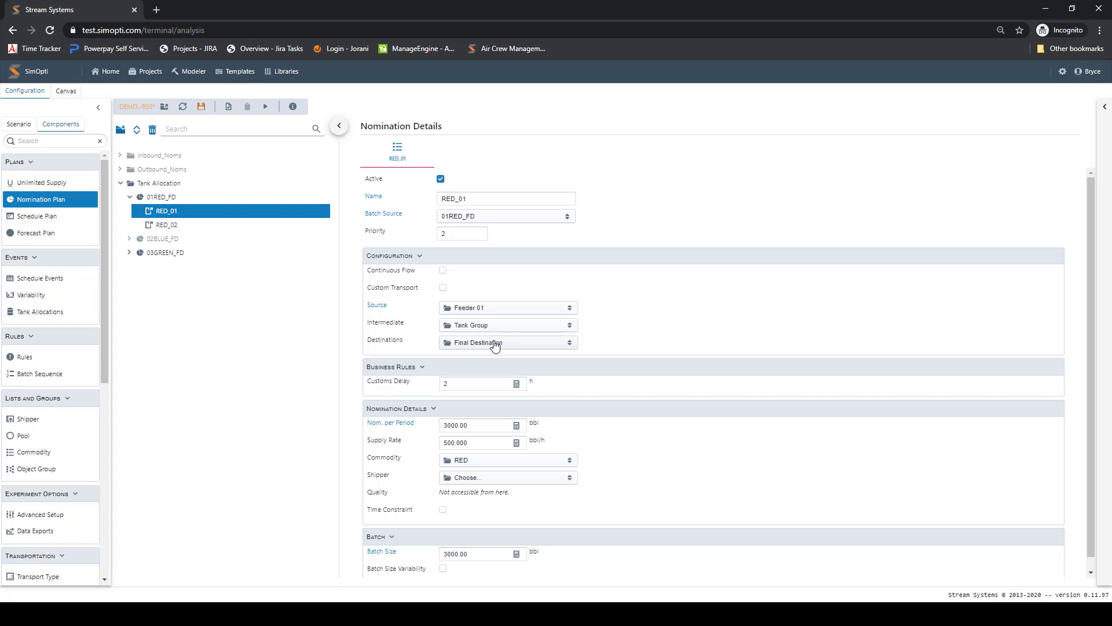
pyautogui.click(181, 224)
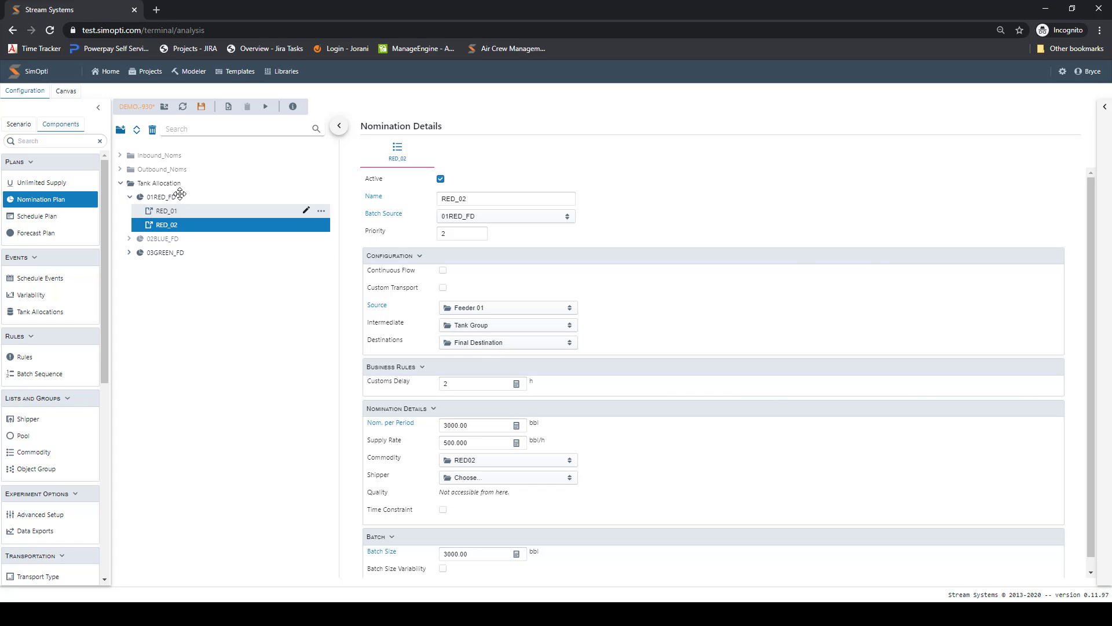
pyautogui.click(201, 106)
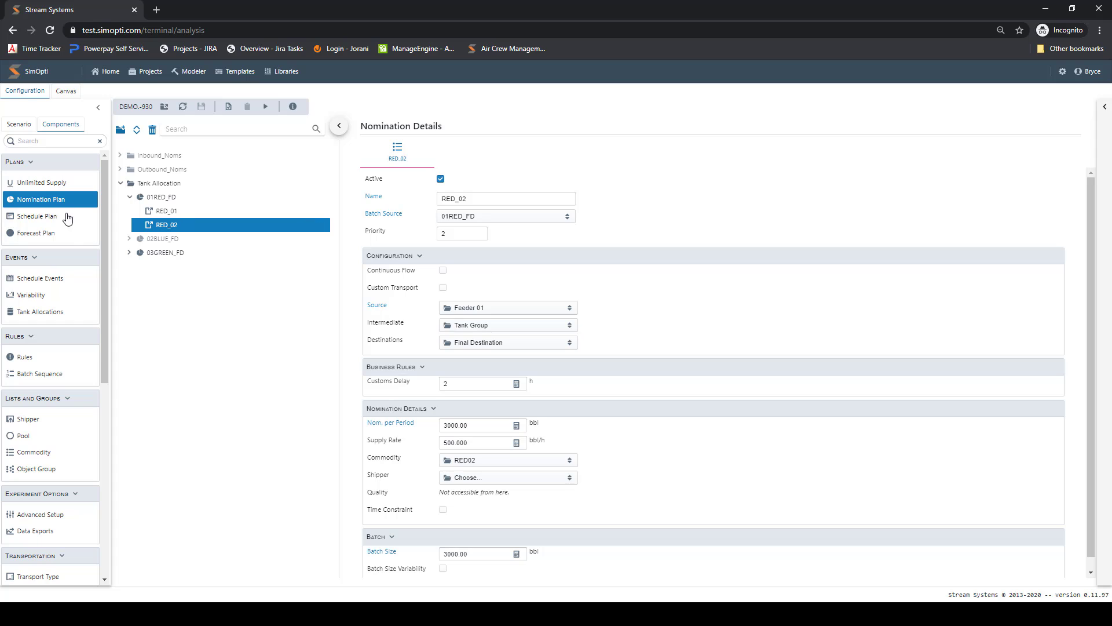
# Step: Activate the Tank Allocation Group among the tank allocation events and expand its allocations
pyautogui.click(47, 318)
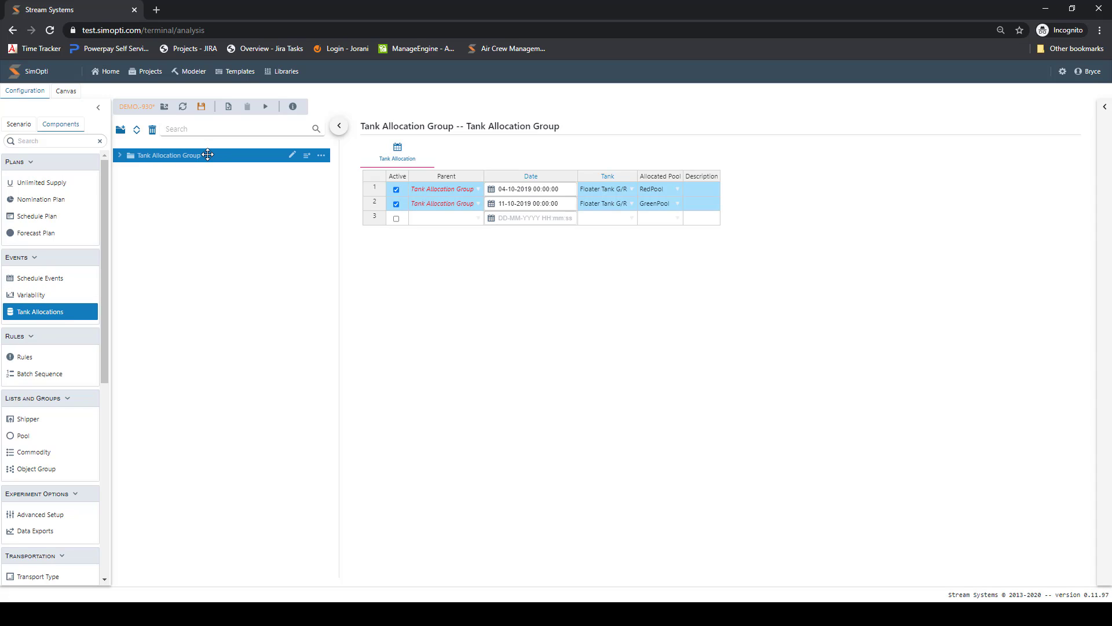
pyautogui.click(320, 155)
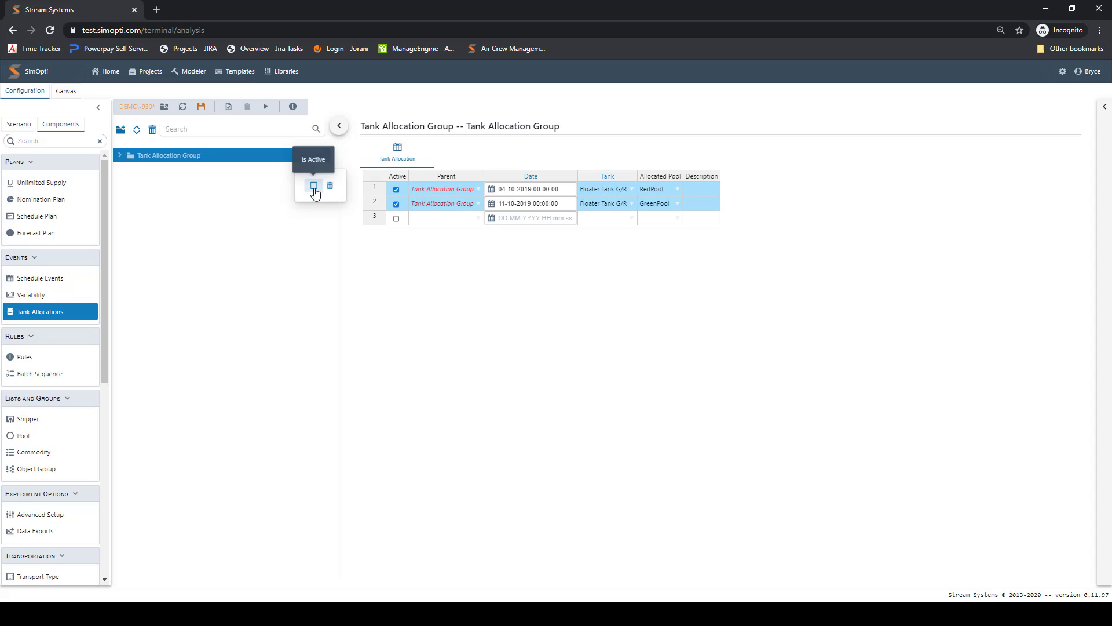
pyautogui.click(120, 155)
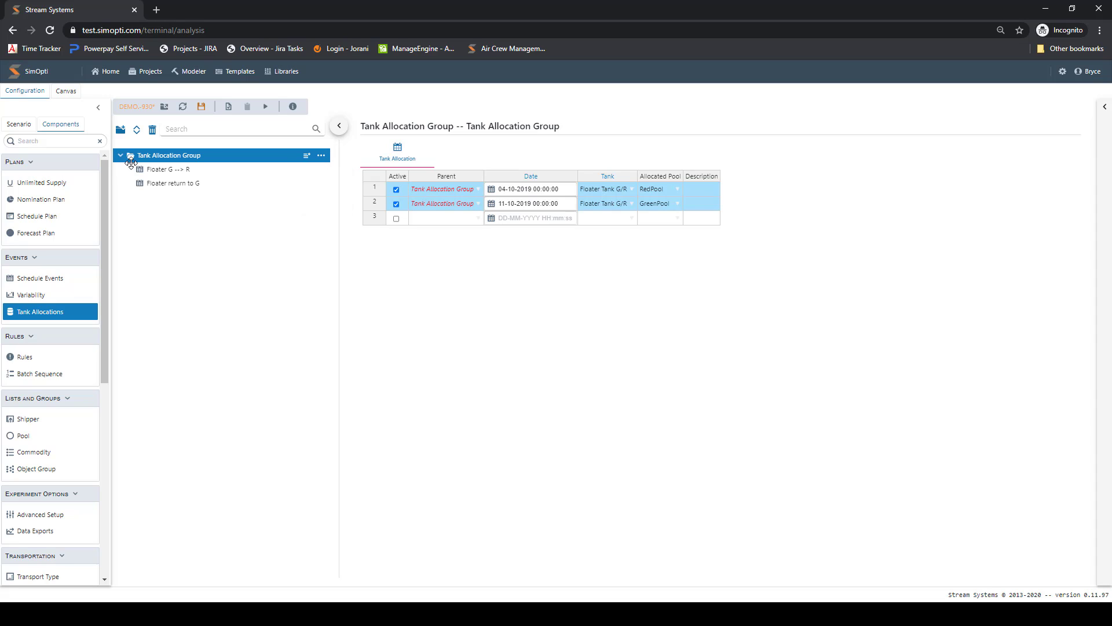
# Step: Review the date, tank and allocated pool of Floater G --> R and Floater return to G, and save the scenario
pyautogui.click(184, 171)
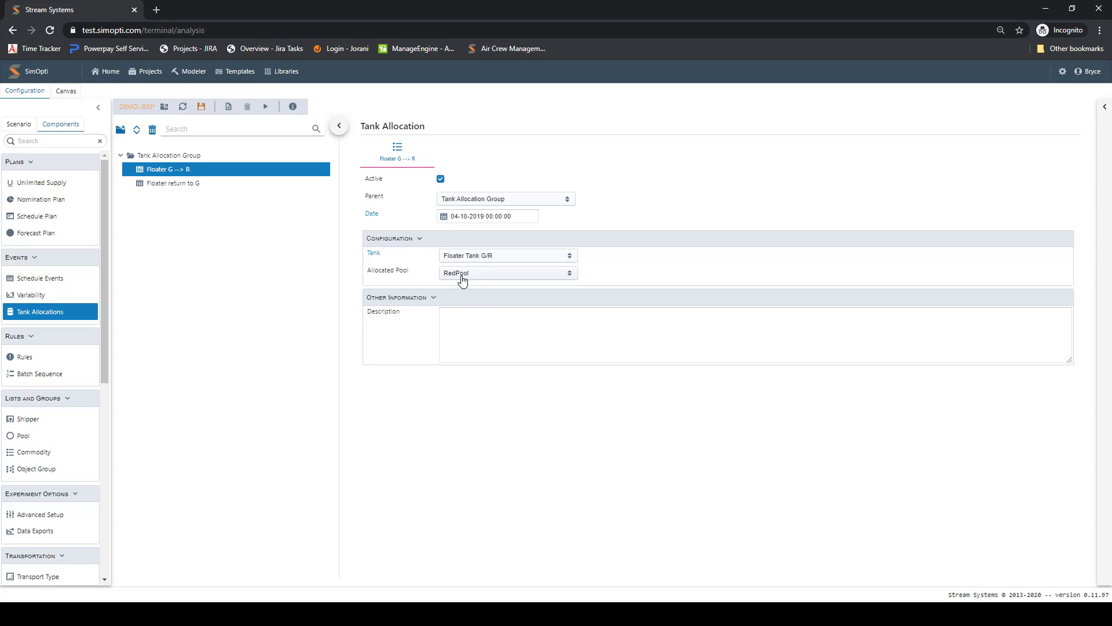
pyautogui.click(514, 215)
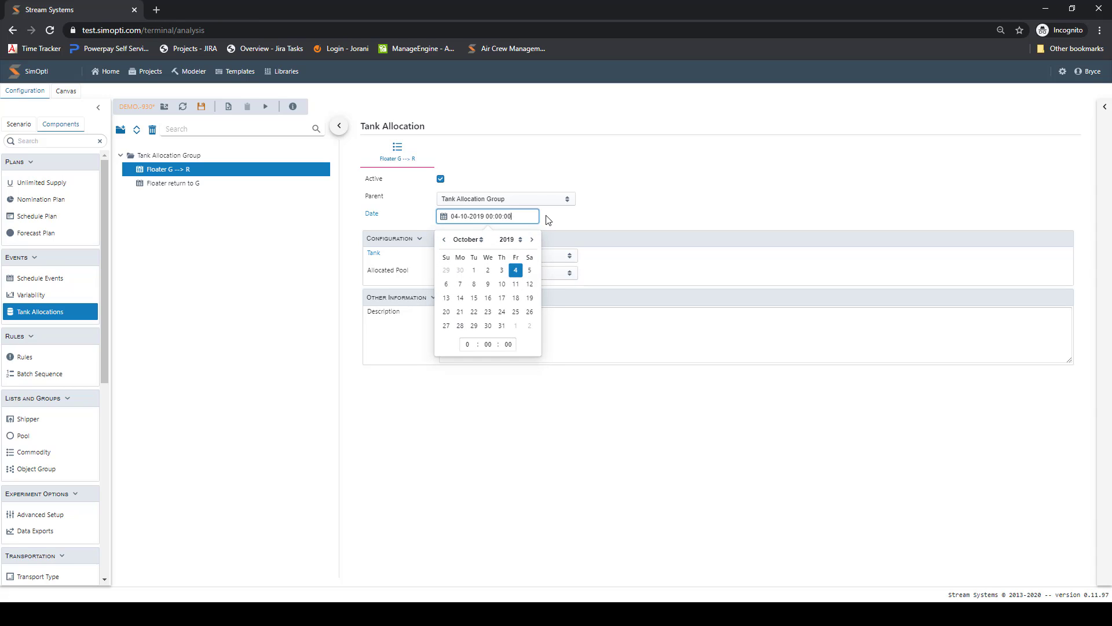
pyautogui.click(547, 219)
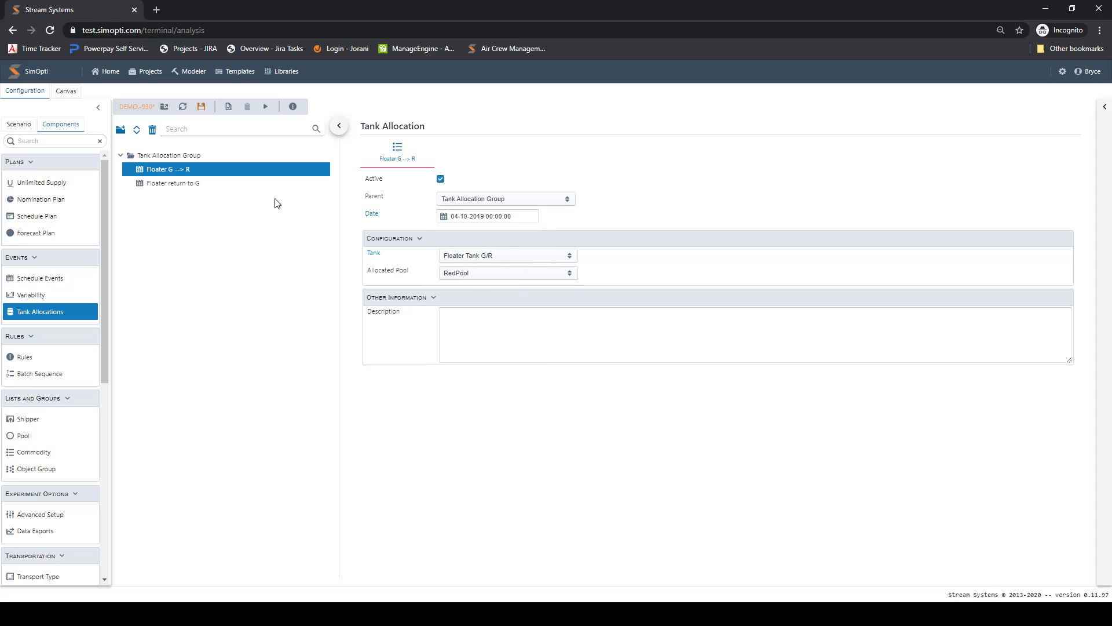
pyautogui.click(200, 184)
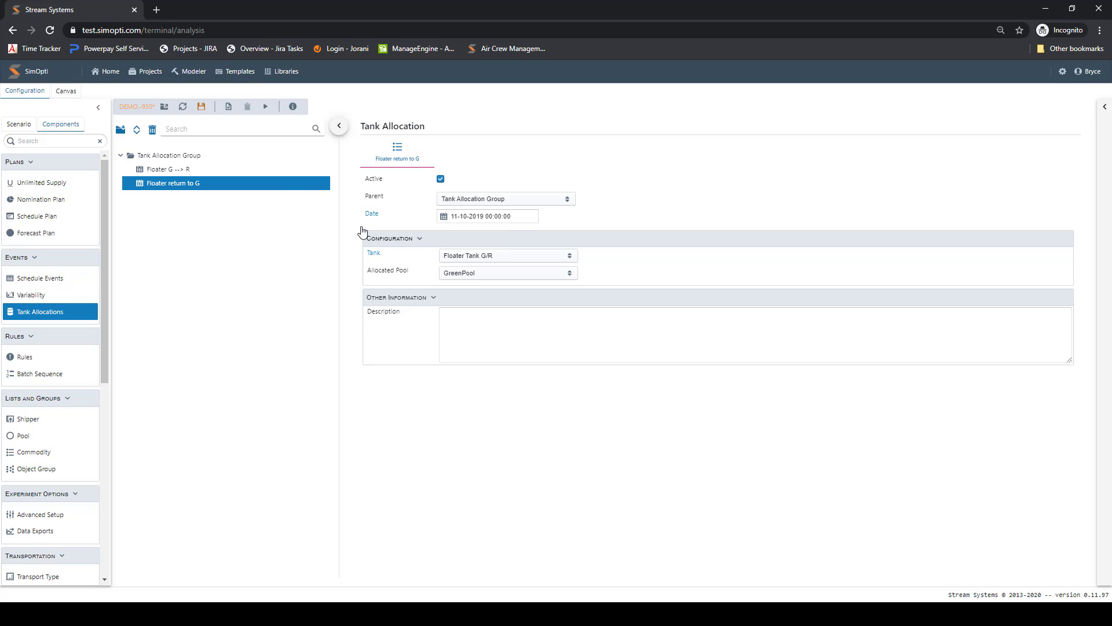
pyautogui.click(201, 107)
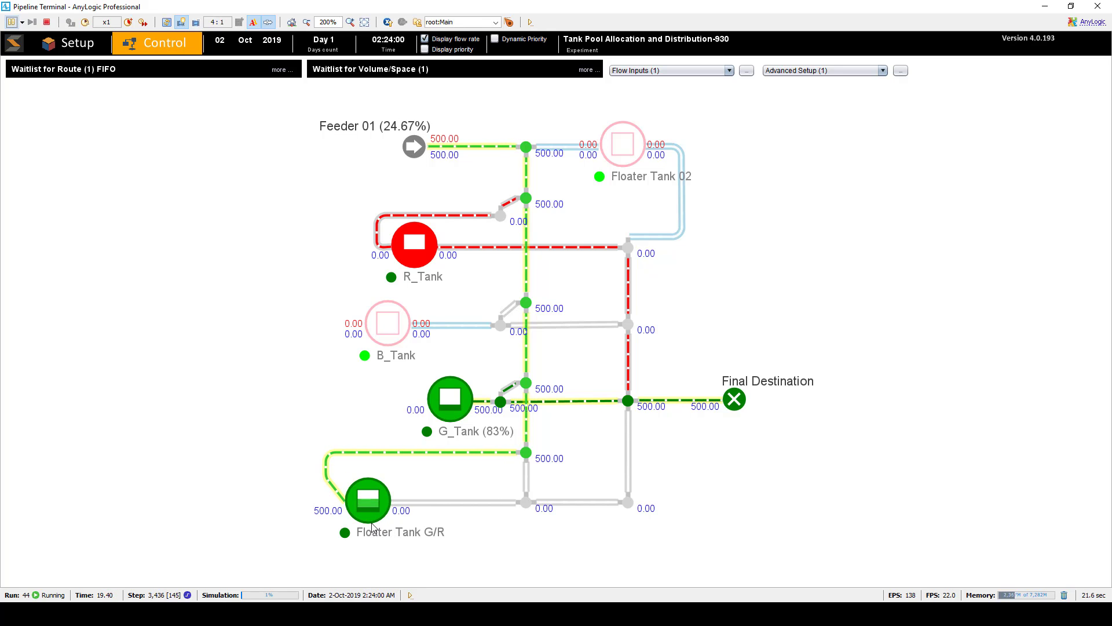
# Step: Set the running AnyLogic pipeline simulation to x2 speed and pause it on day 3, once Floater Tank G/R has switched to the red pool
pyautogui.click(128, 22)
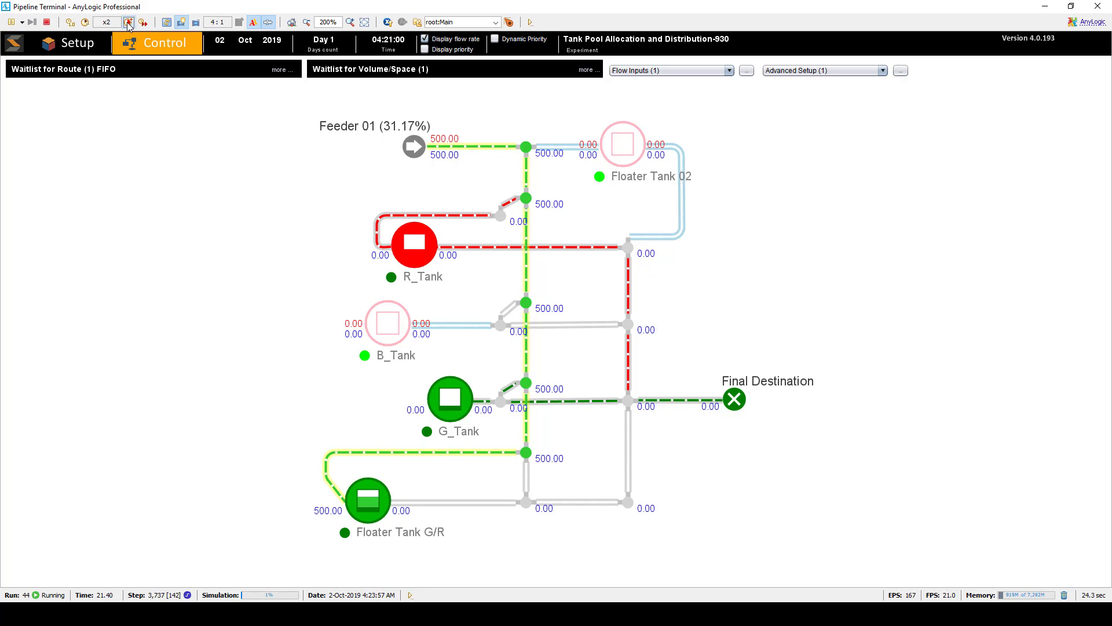
pyautogui.click(11, 23)
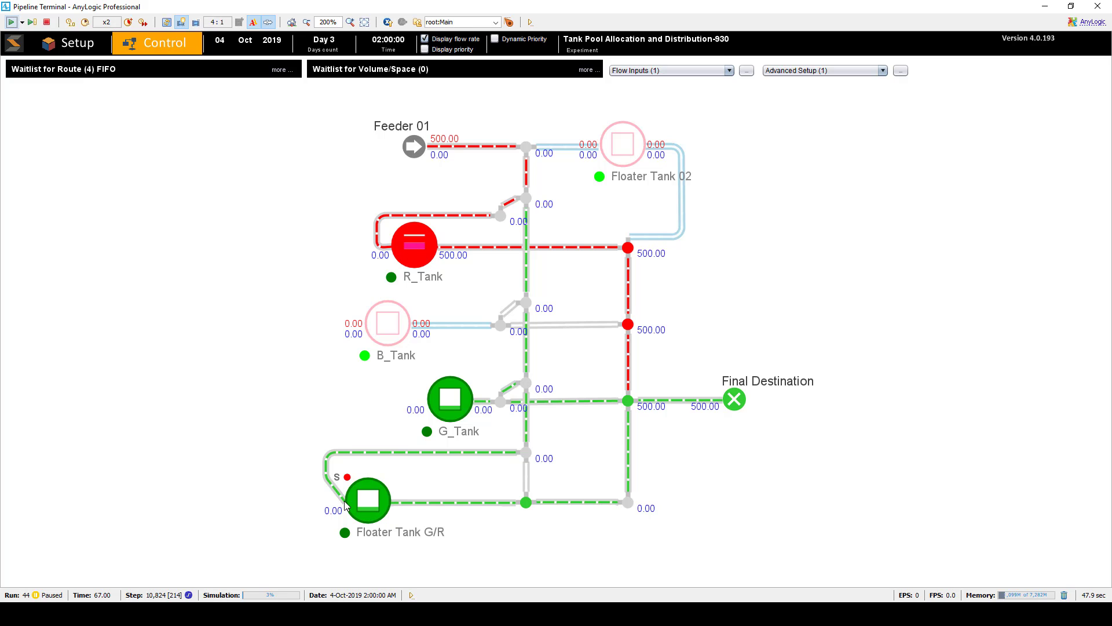
pyautogui.click(10, 22)
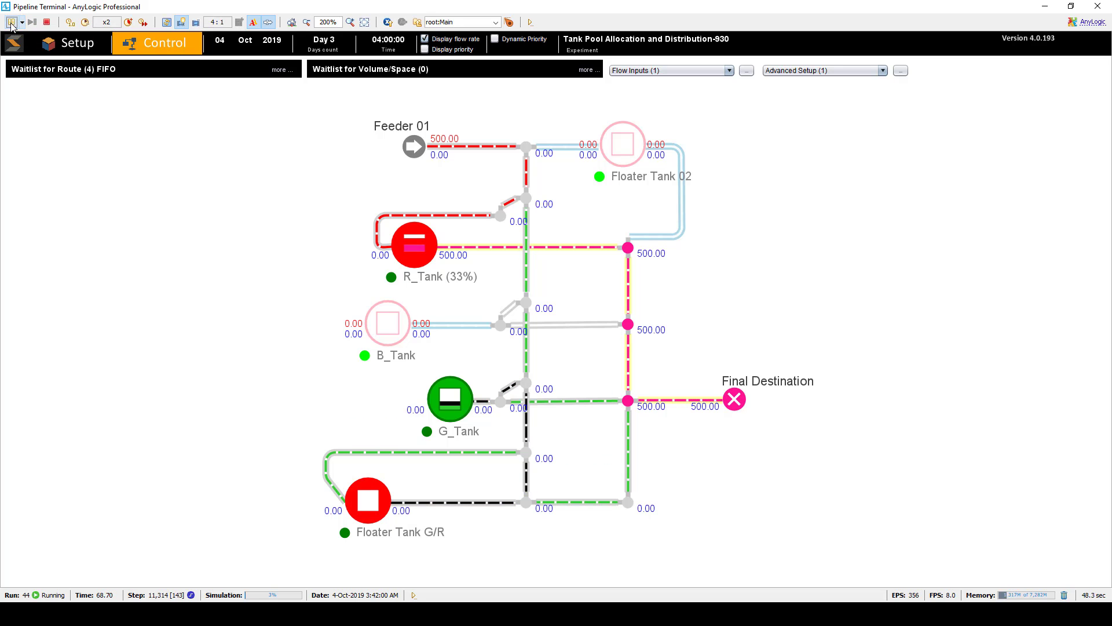
pyautogui.click(10, 22)
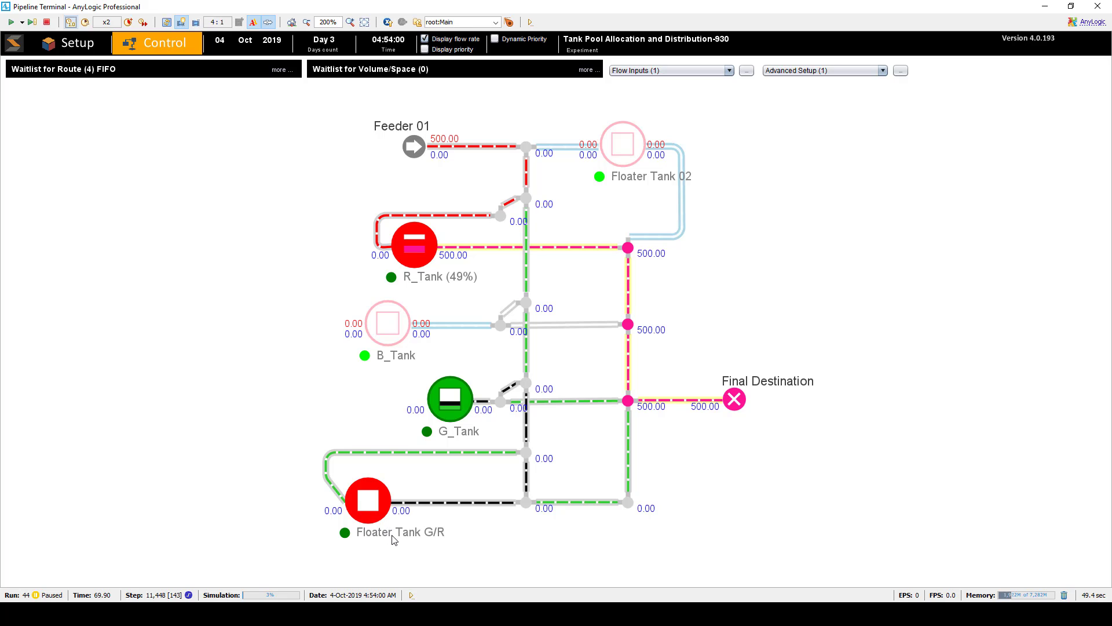
# Step: Inspect the received and injected batches in G_Tank and return to the main network view
pyautogui.click(456, 434)
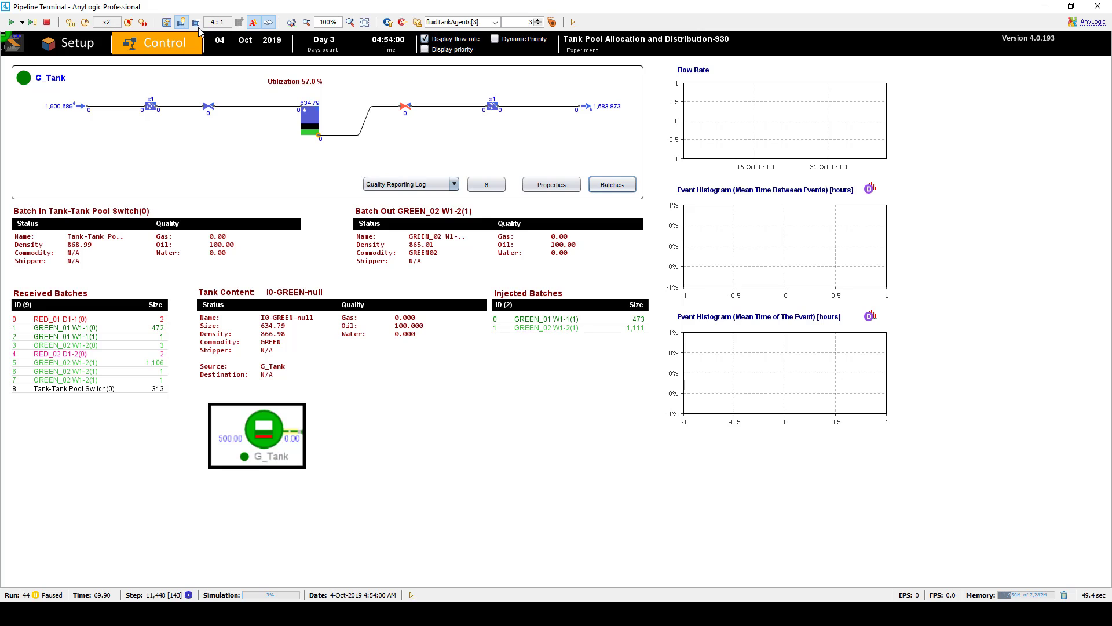
pyautogui.click(402, 22)
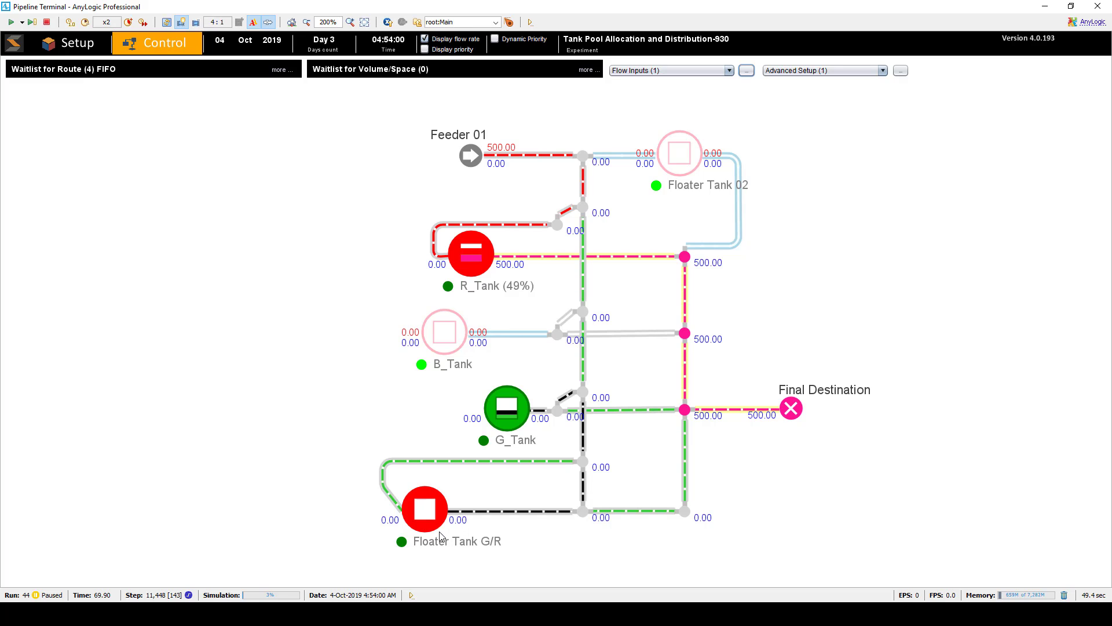
# Step: Run the simulation on to 11 October, pause it to examine the red tanks' flow, and resume it
pyautogui.click(11, 23)
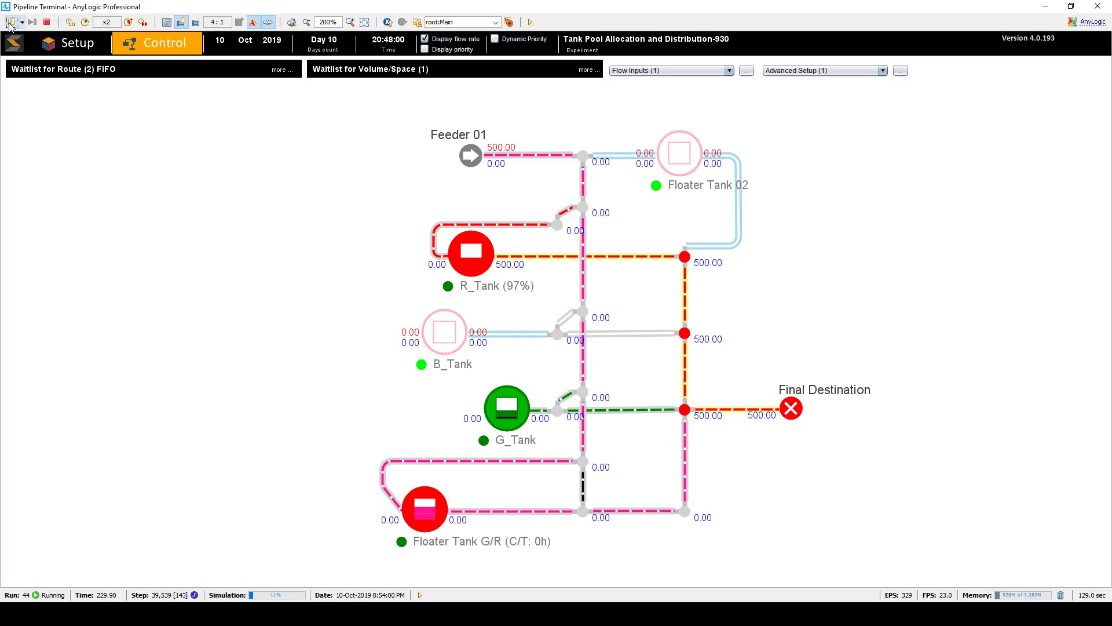
pyautogui.click(11, 22)
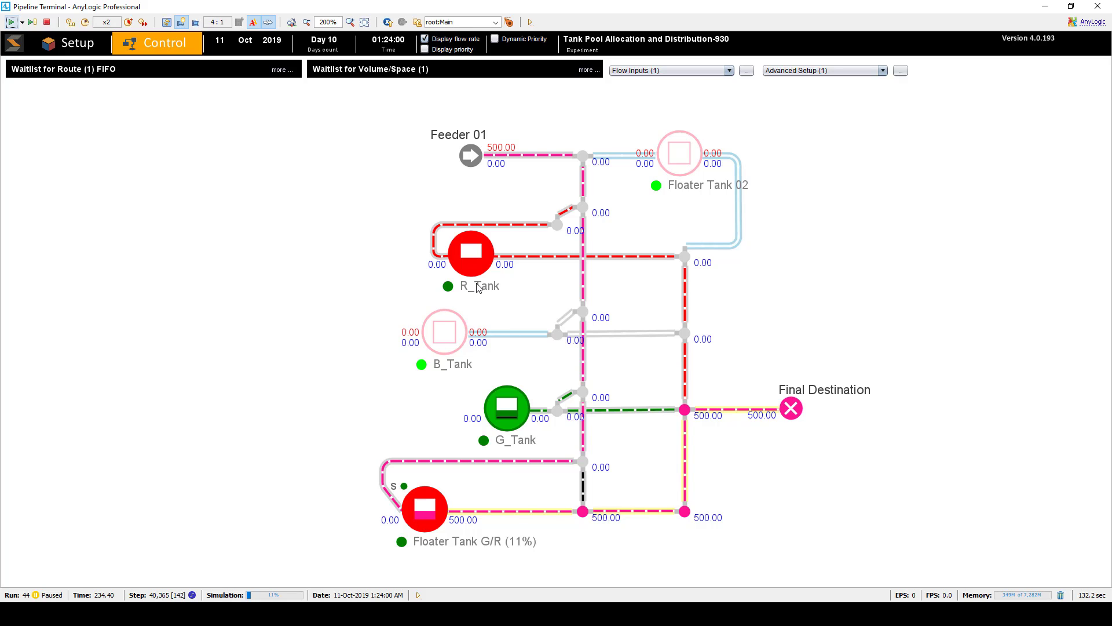
pyautogui.click(12, 22)
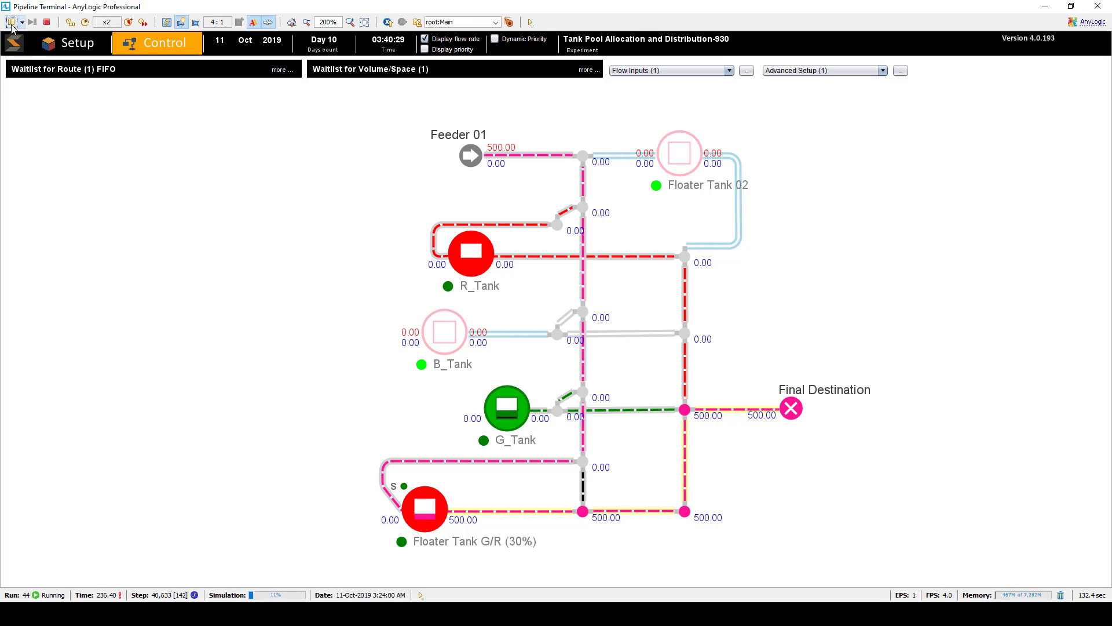